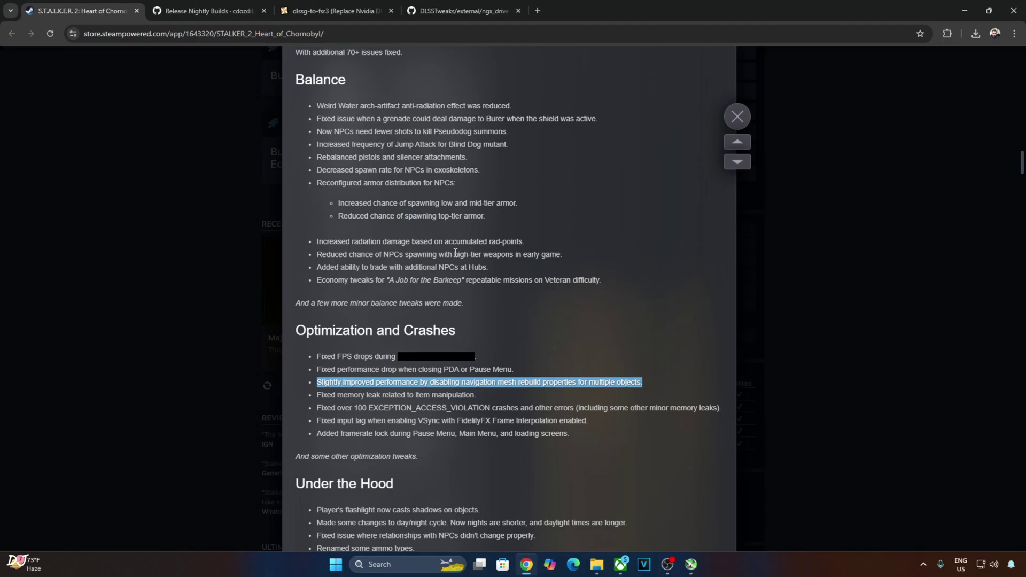
Step: Copy the whole registry script shown in the ngx_driver_onscreenindicator_all.reg file on GitHub
key("alt+Tab")
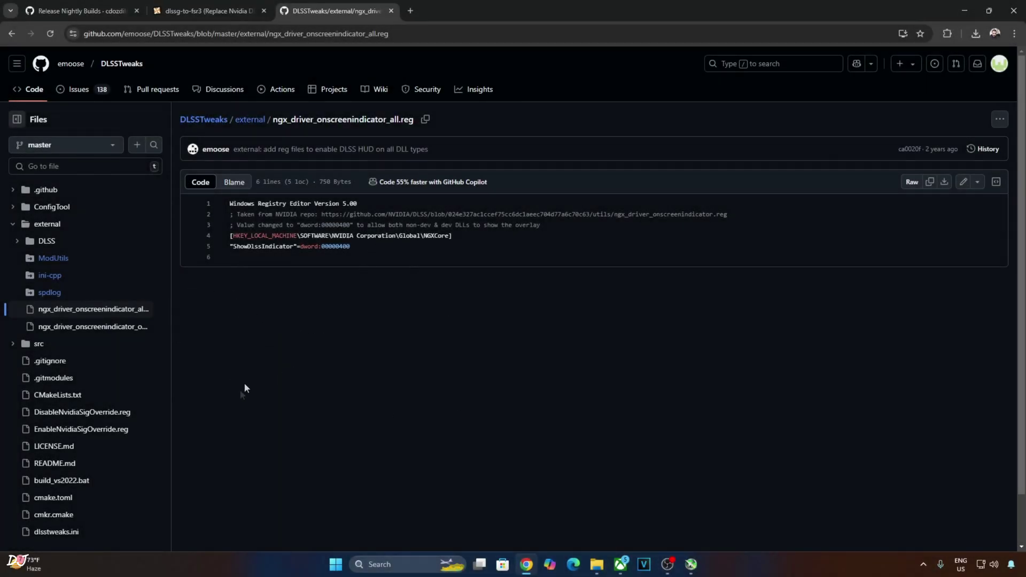
left_click_drag(229, 204, 389, 249)
right_click(323, 218)
left_click(360, 292)
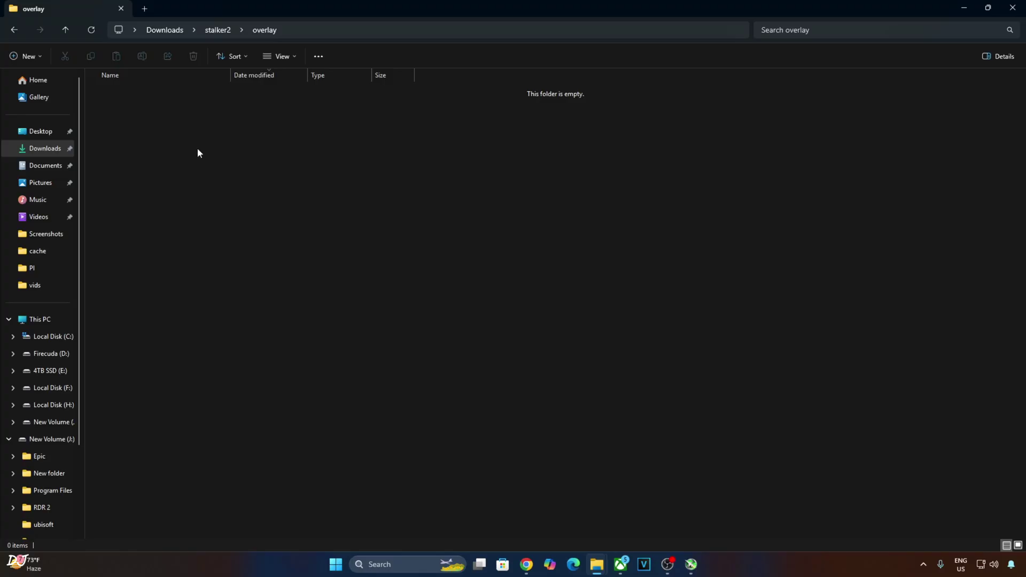
Step: In File Explorer, create a text document in the overlay folder and name it overlay.reg, accepting the extension change
right_click(197, 148)
mouse_move(248, 235)
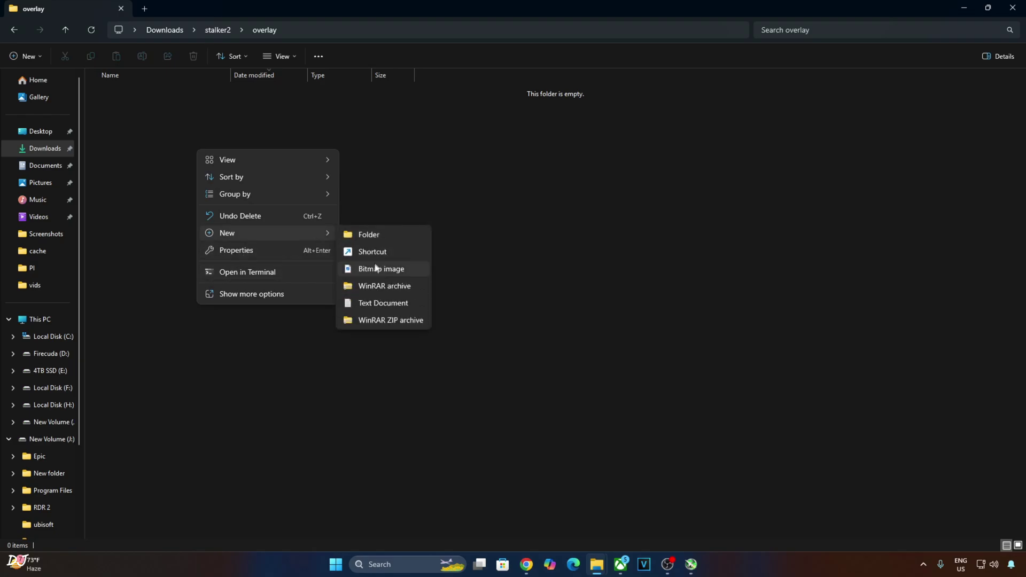
left_click(374, 302)
type("overlay")
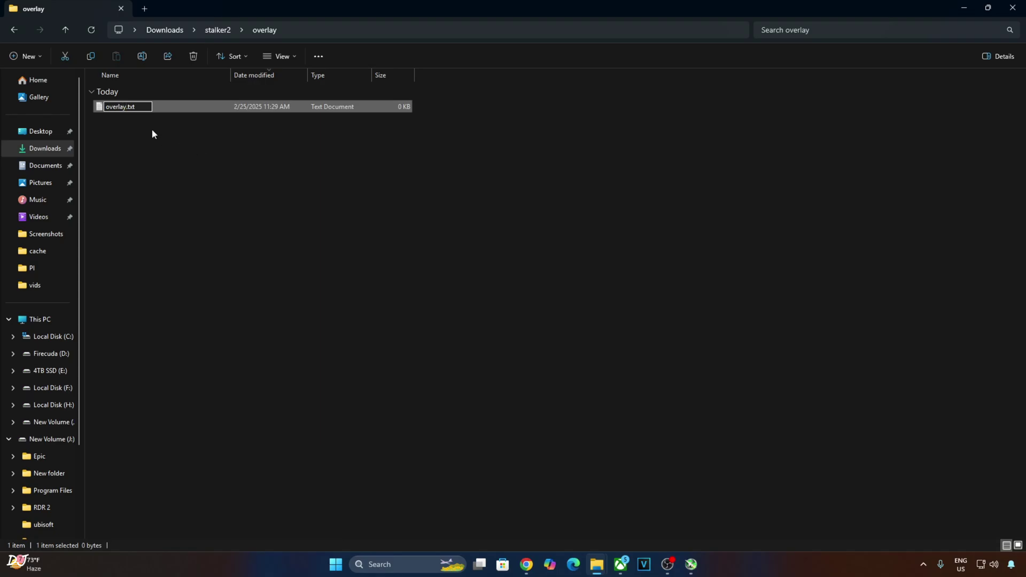
left_click_drag(147, 106, 129, 114)
key("Return")
left_click(559, 284)
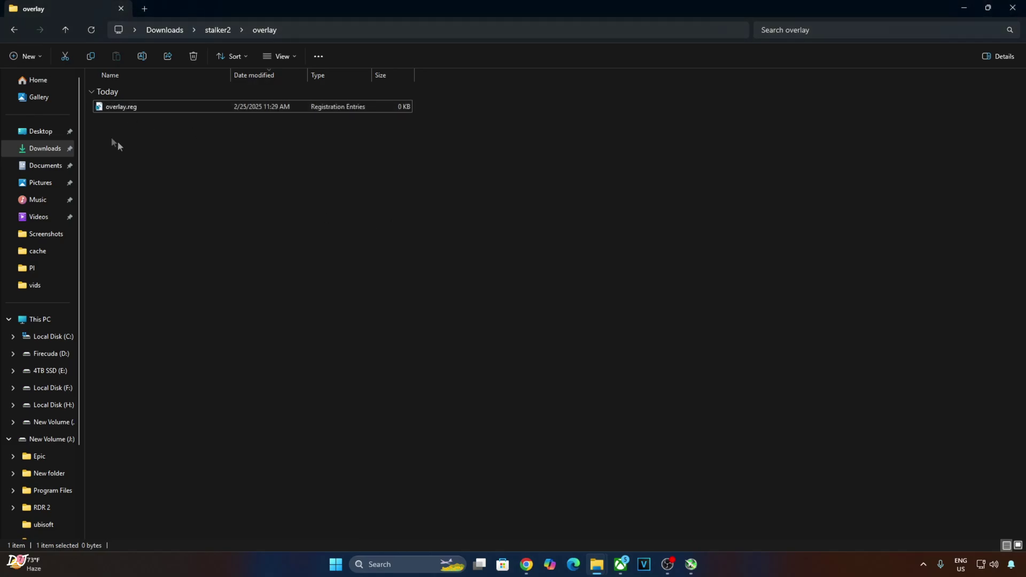
Step: Open overlay.reg in Notepad, paste the copied registry script into it and save the file
right_click(114, 107)
mouse_move(160, 167)
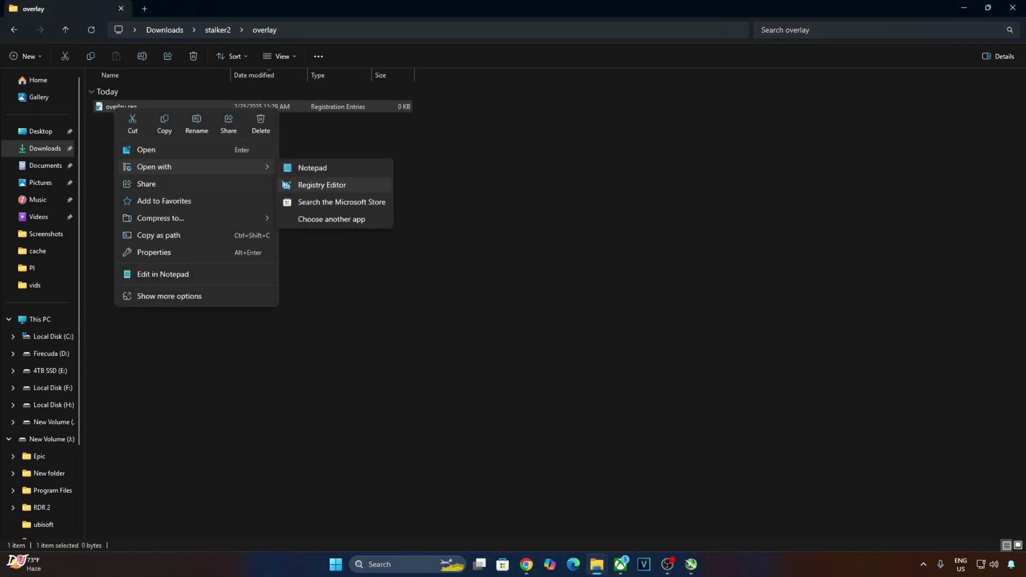
left_click(326, 169)
right_click(216, 231)
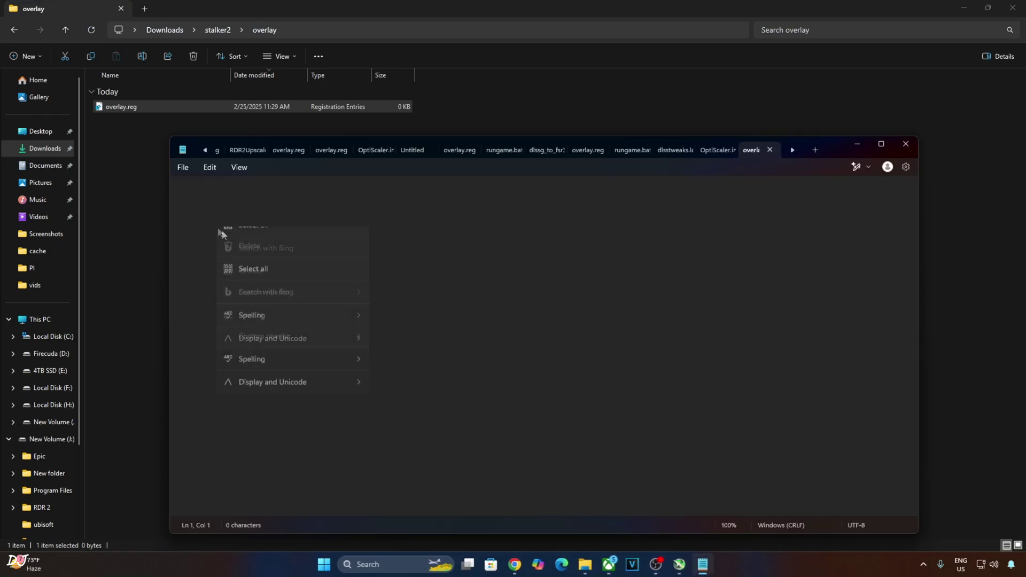
left_click(252, 307)
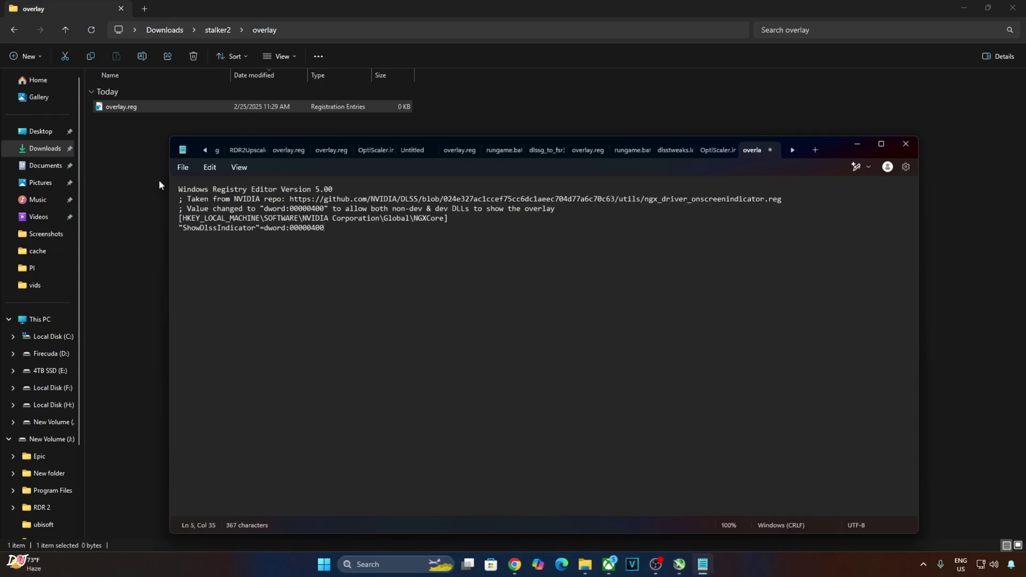
left_click(182, 167)
left_click(197, 239)
Step: Change the digit 4 in the ShowDlssIndicator dword value to 0 and save overlay.reg
left_click(313, 229)
left_click_drag(310, 228, 315, 229)
type("0")
left_click(182, 168)
left_click(188, 240)
Step: Set the ShowDlssIndicator dword value to 00000400, save overlay.reg and close Notepad
left_click(98, 108)
key("BackSpace")
type("4")
left_click(182, 167)
left_click(192, 236)
left_click(898, 144)
Step: Run overlay.reg to merge its entries into the Windows registry, accepting the prompts
right_click(113, 107)
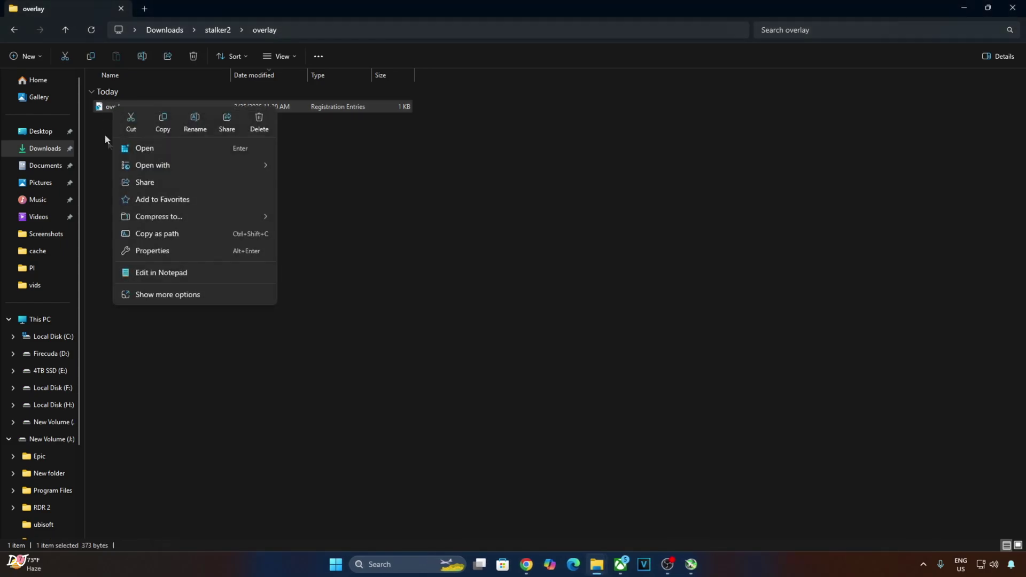
left_click(144, 149)
left_click(632, 283)
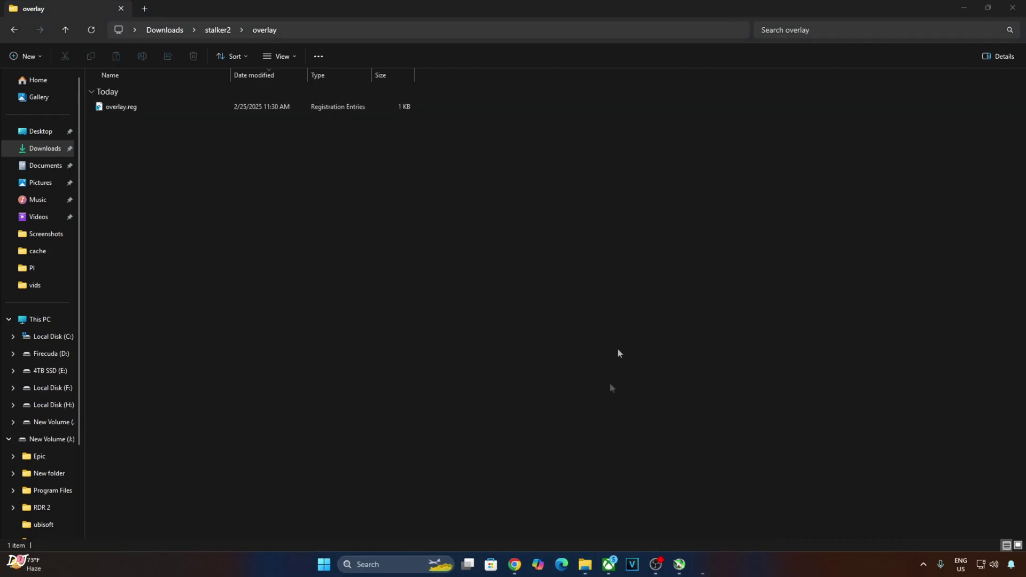
left_click(620, 566)
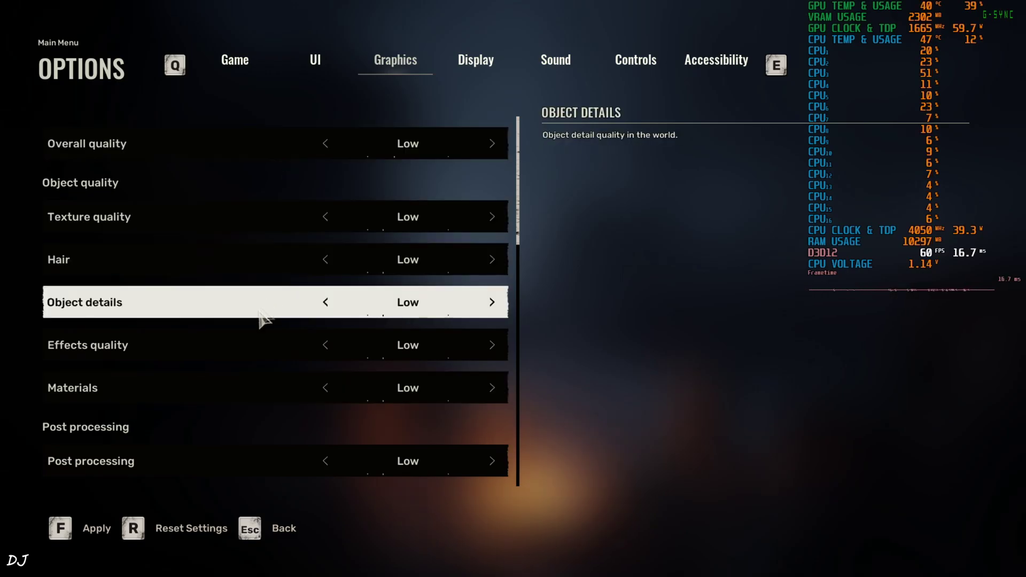
Step: In the S.T.A.L.K.E.R. 2 graphics options, set FSR 3.1 to Disabled and apply the change
scroll(254, 348, "down", 1)
scroll(253, 348, "down", 3)
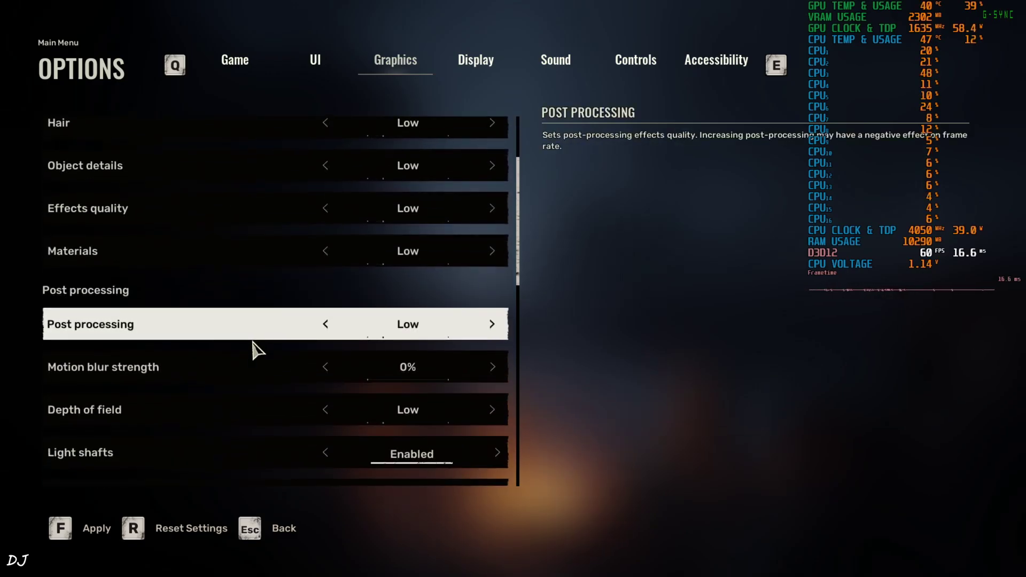
scroll(214, 315, "down", 2)
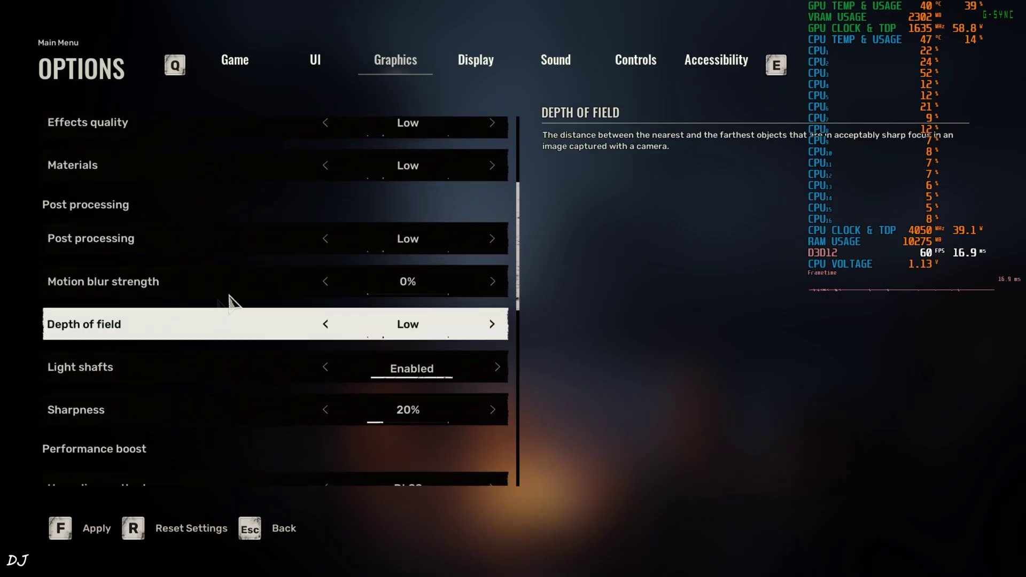
scroll(278, 340, "down", 2)
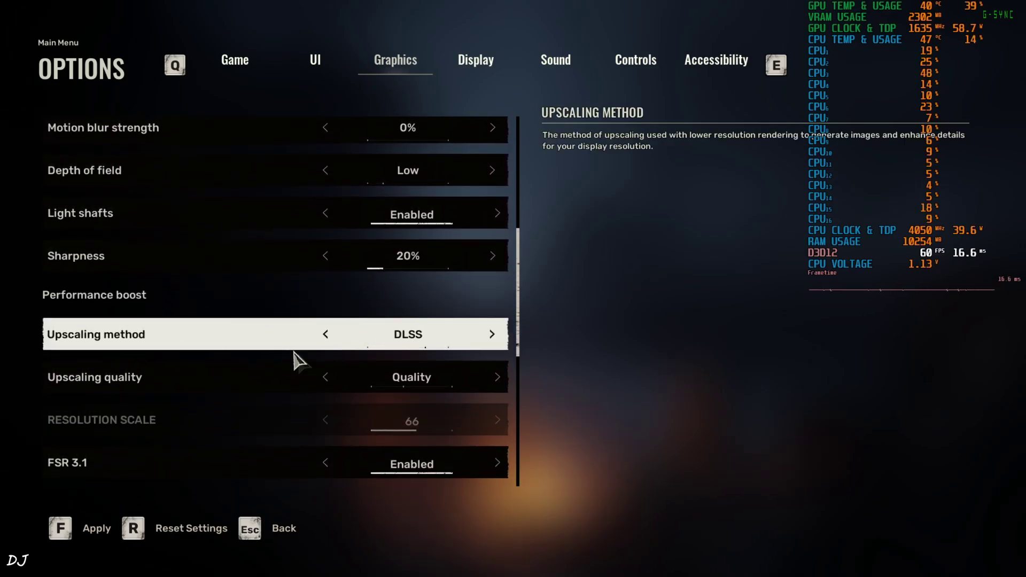
scroll(294, 377, "down", 1)
scroll(294, 377, "down", 1)
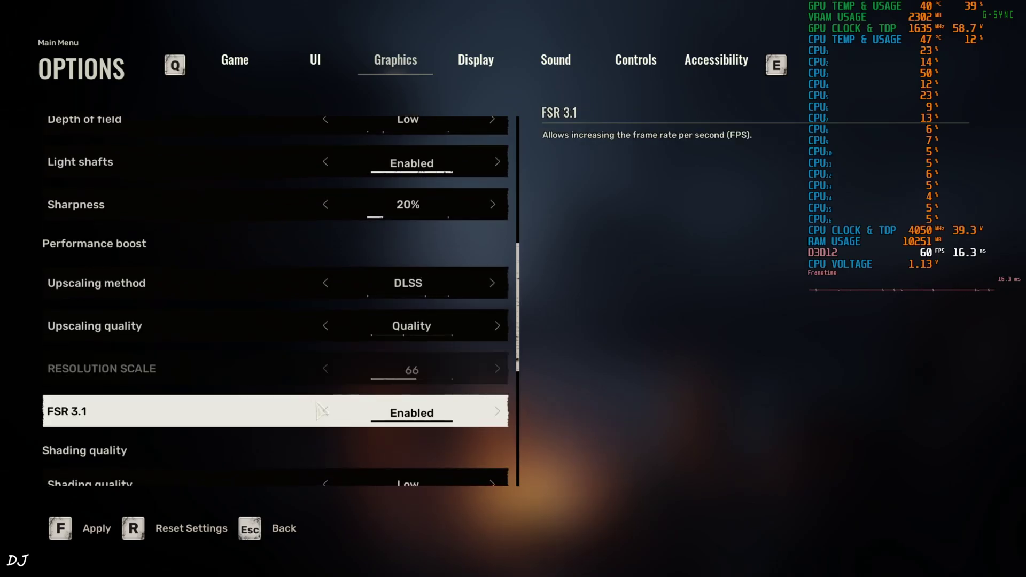
left_click(326, 412)
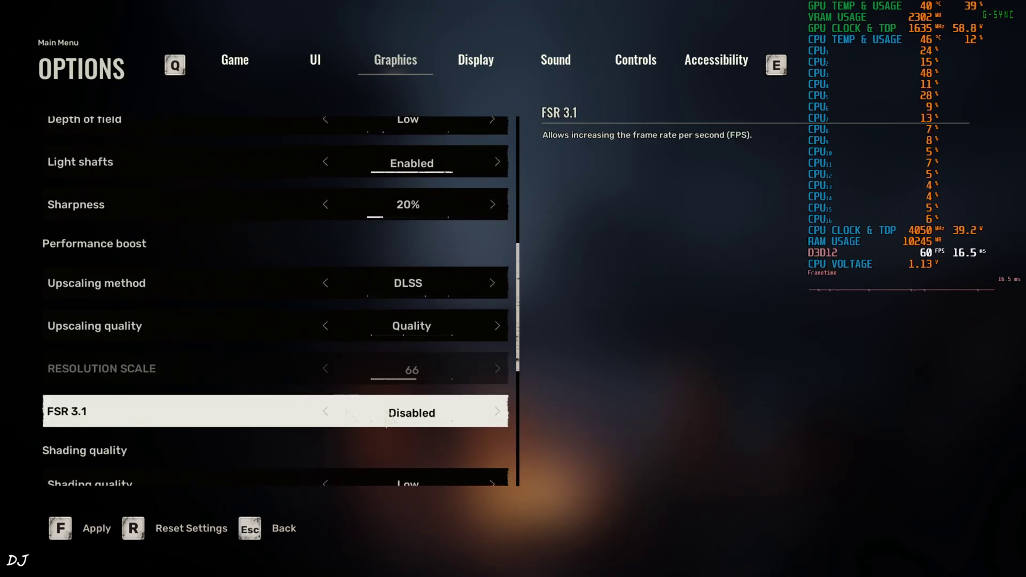
scroll(218, 415, "down", 2)
scroll(212, 408, "down", 8)
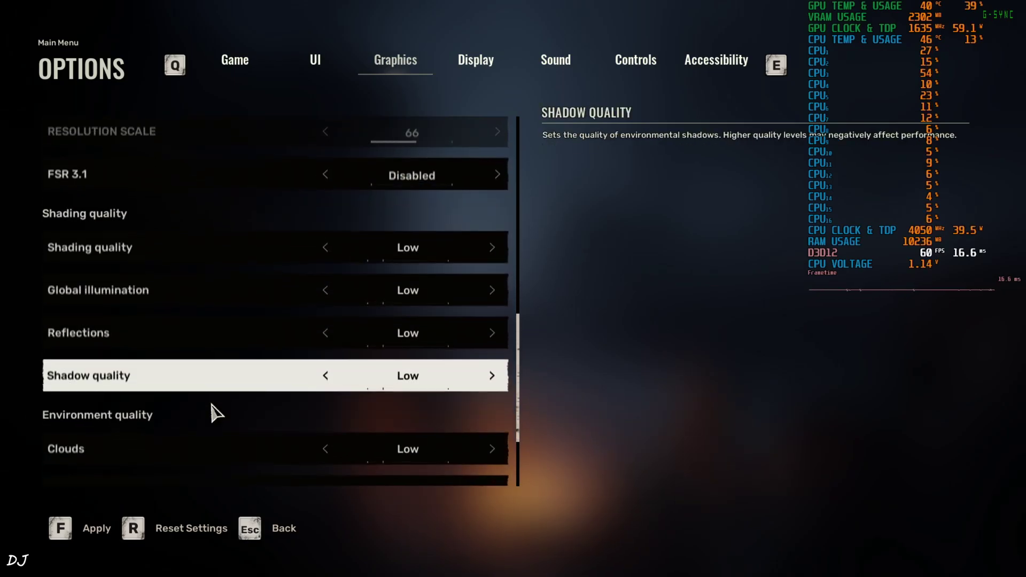
left_click(60, 530)
left_click(416, 353)
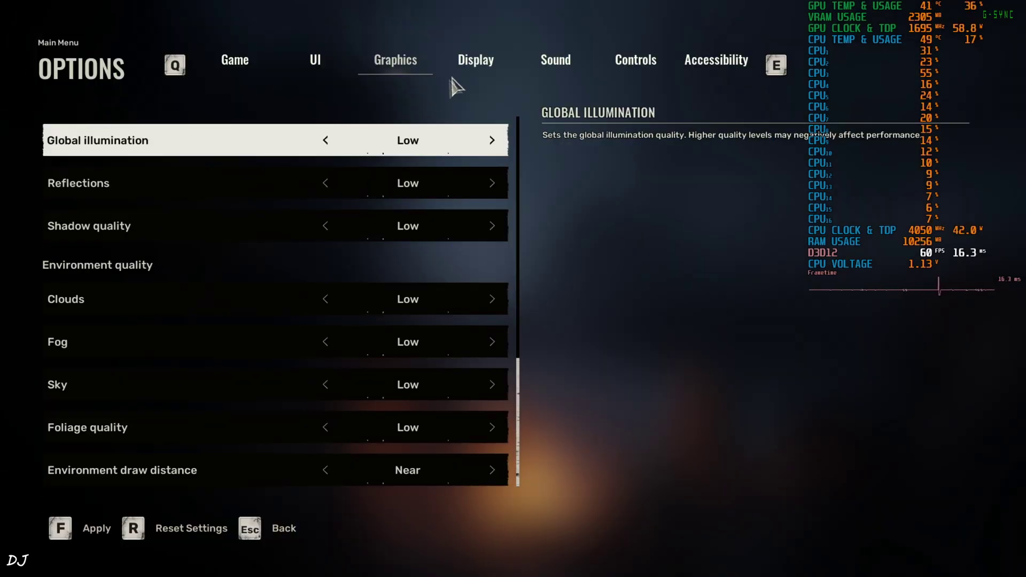
Step: Examine the display options, including screen mode, viewport, frame control, image correction and HDR, and leave the options
left_click(463, 74)
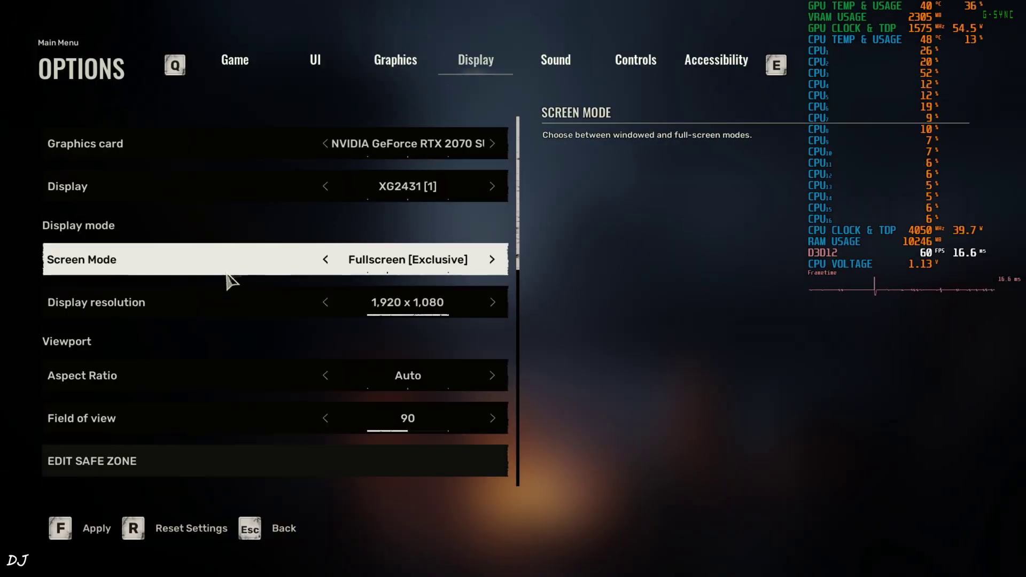
scroll(229, 284, "down", 1)
scroll(224, 287, "down", 3)
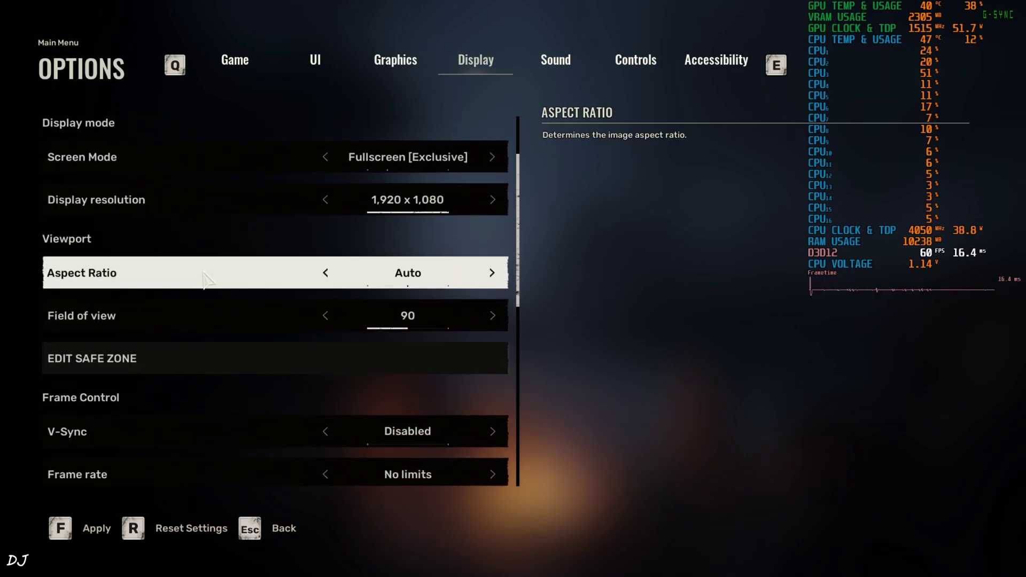
scroll(204, 277, "down", 2)
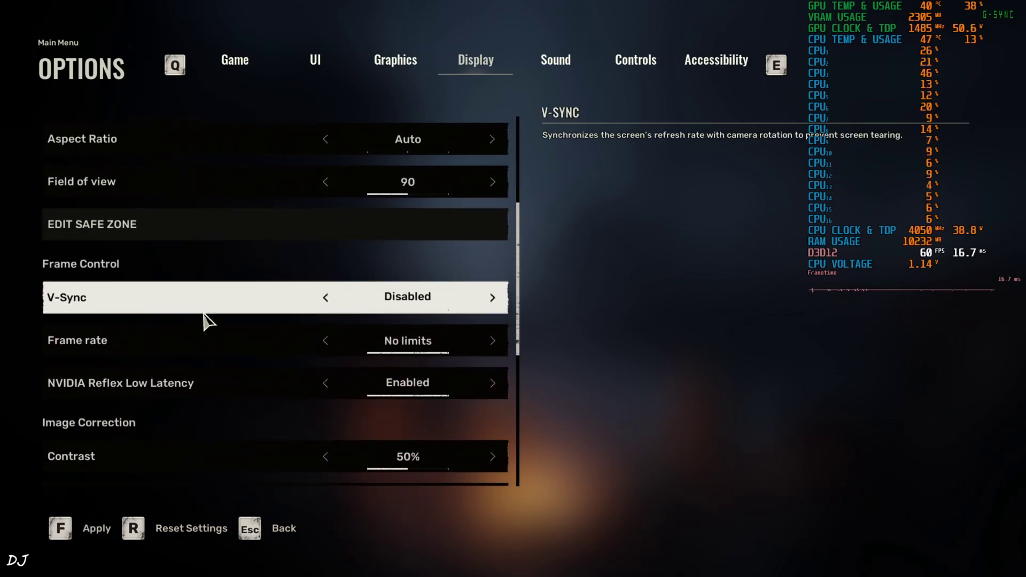
scroll(118, 313, "down", 1)
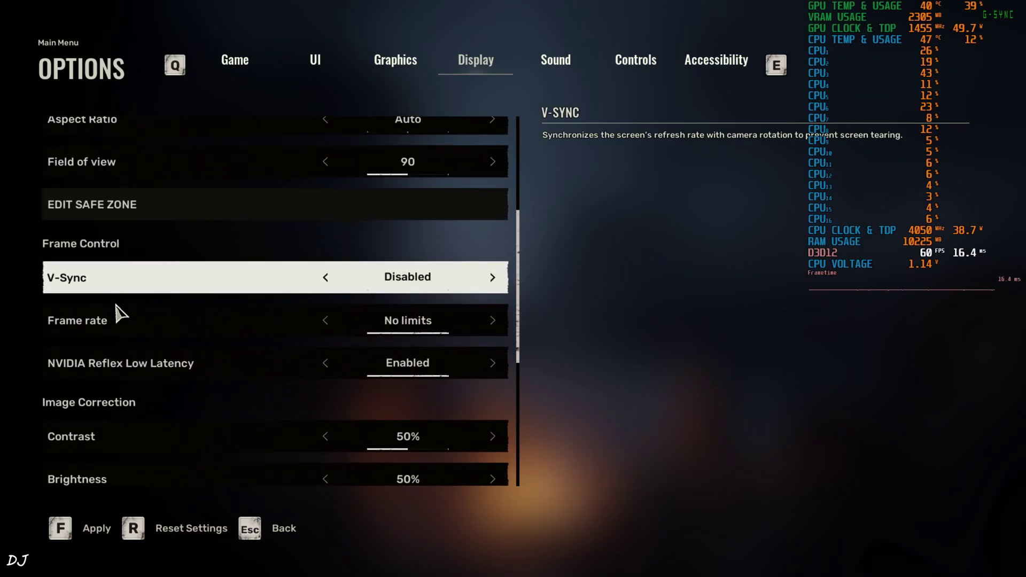
scroll(129, 300, "down", 1)
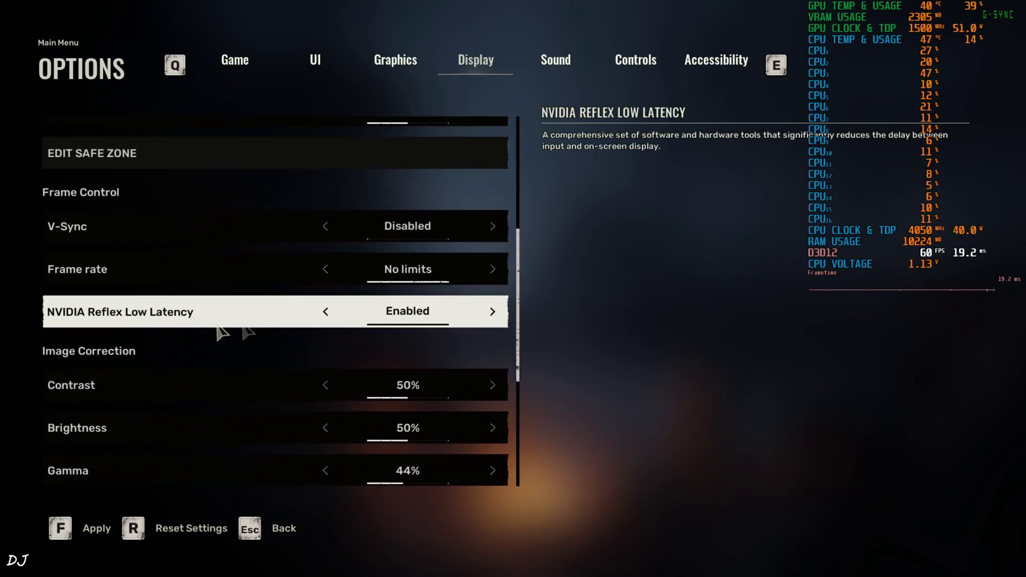
scroll(187, 319, "down", 1)
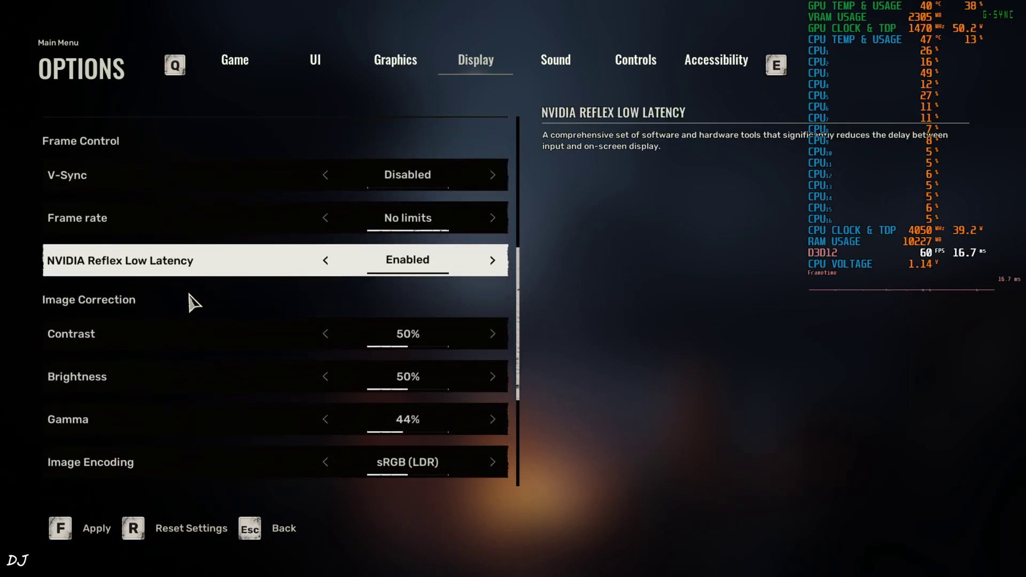
scroll(191, 303, "down", 4)
scroll(191, 303, "down", 1)
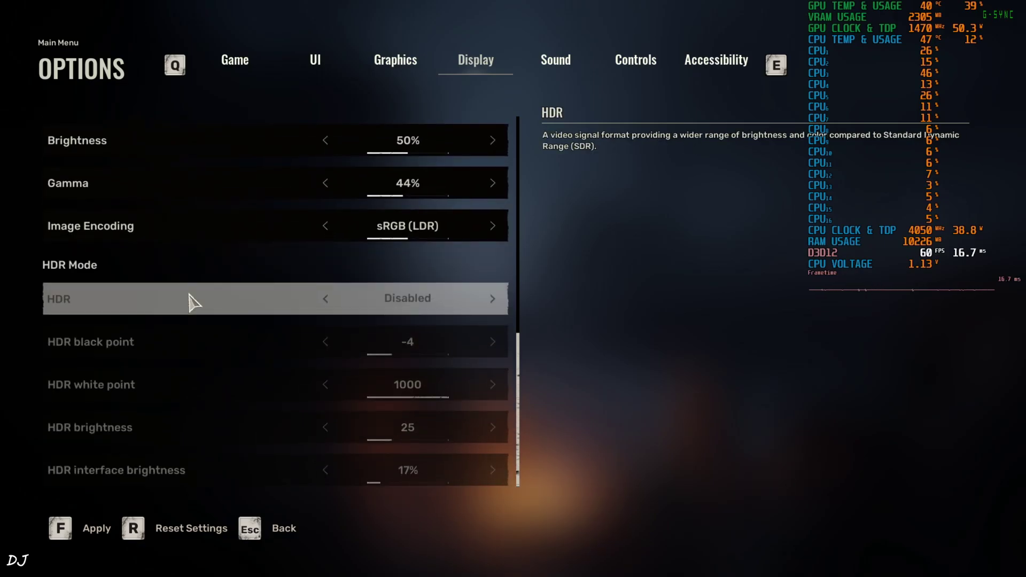
key("Escape")
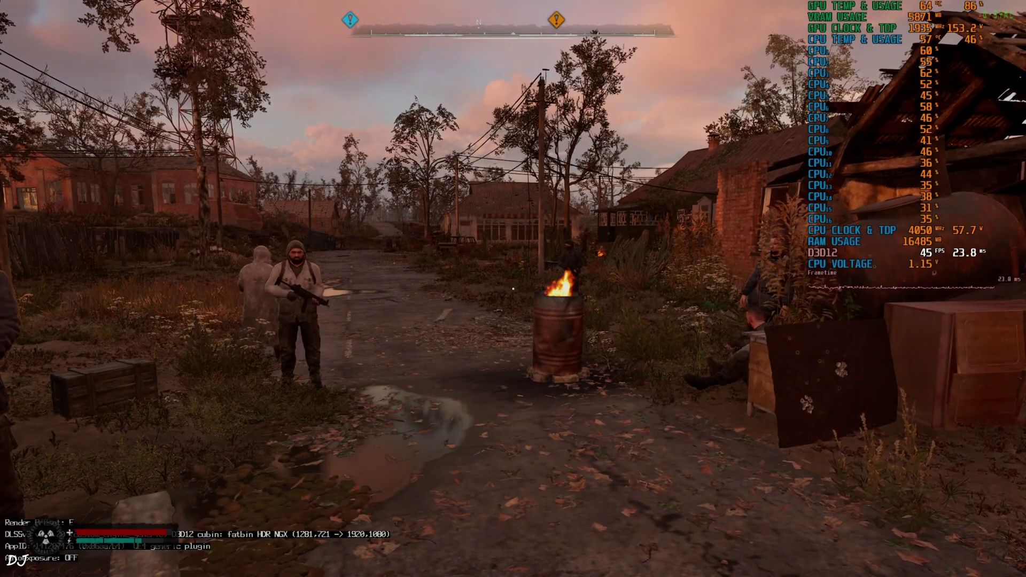
key("w")
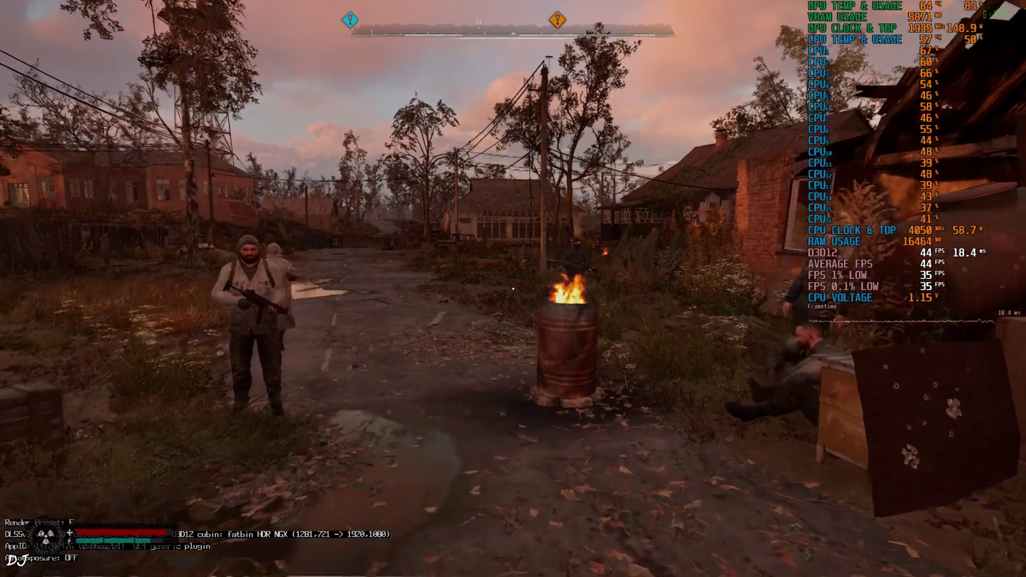
key("w")
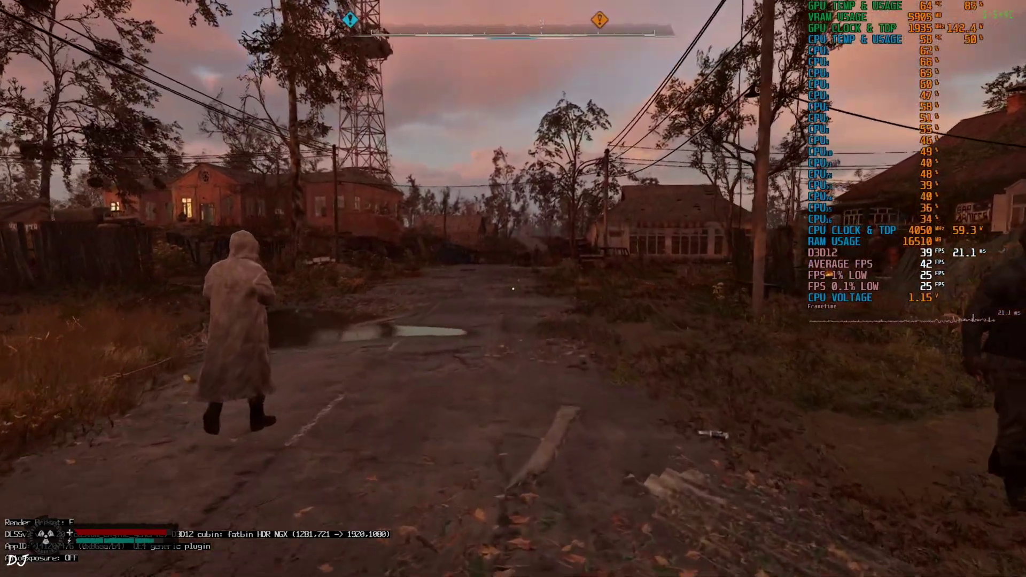
key("w")
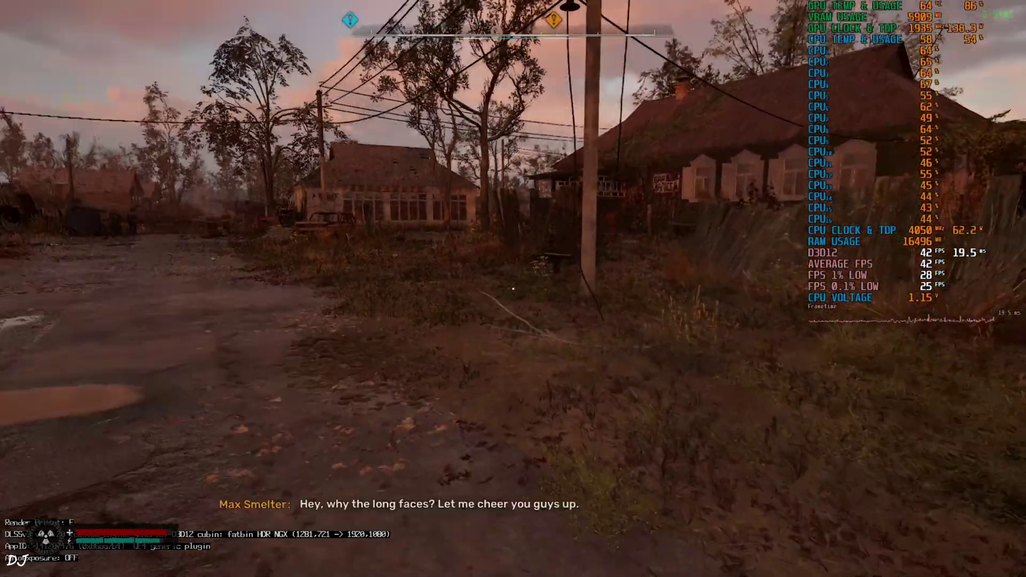
key("w")
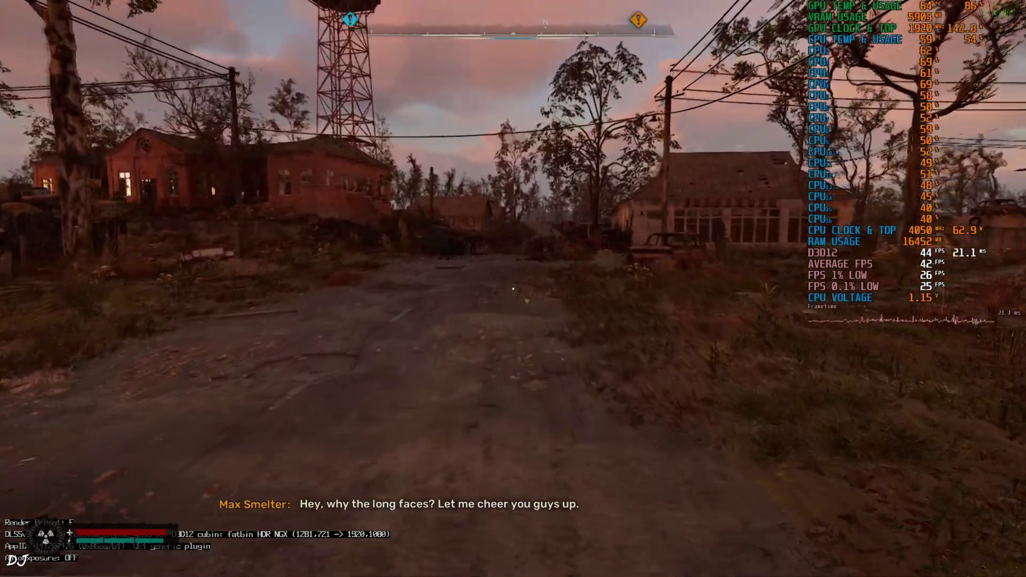
key("w")
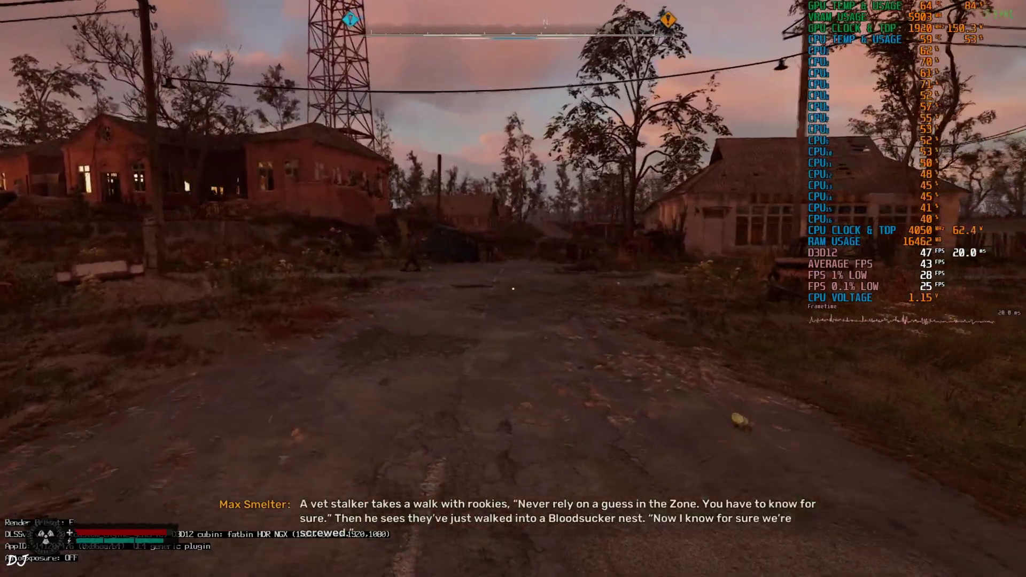
key("w")
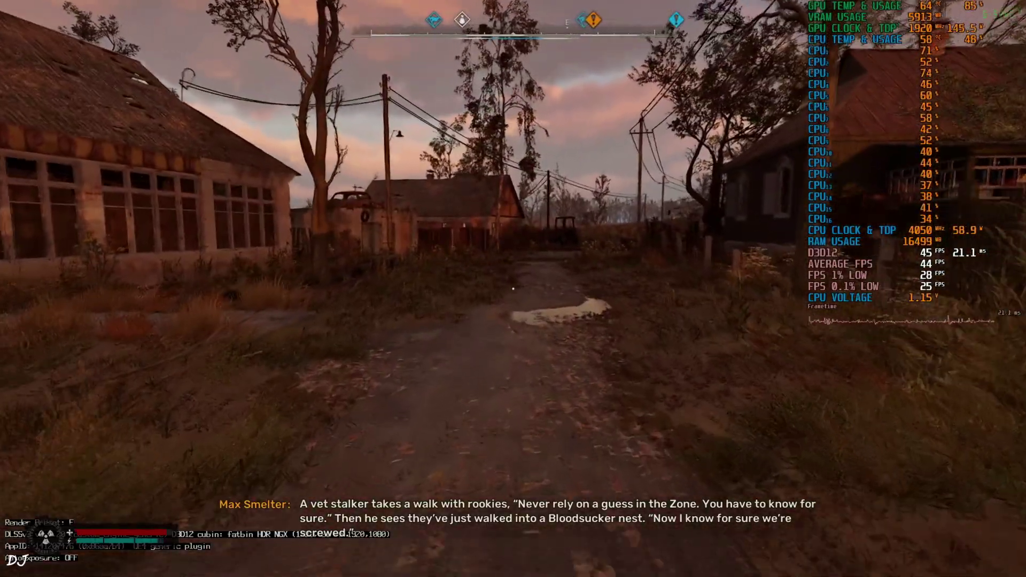
key("w")
key("w")
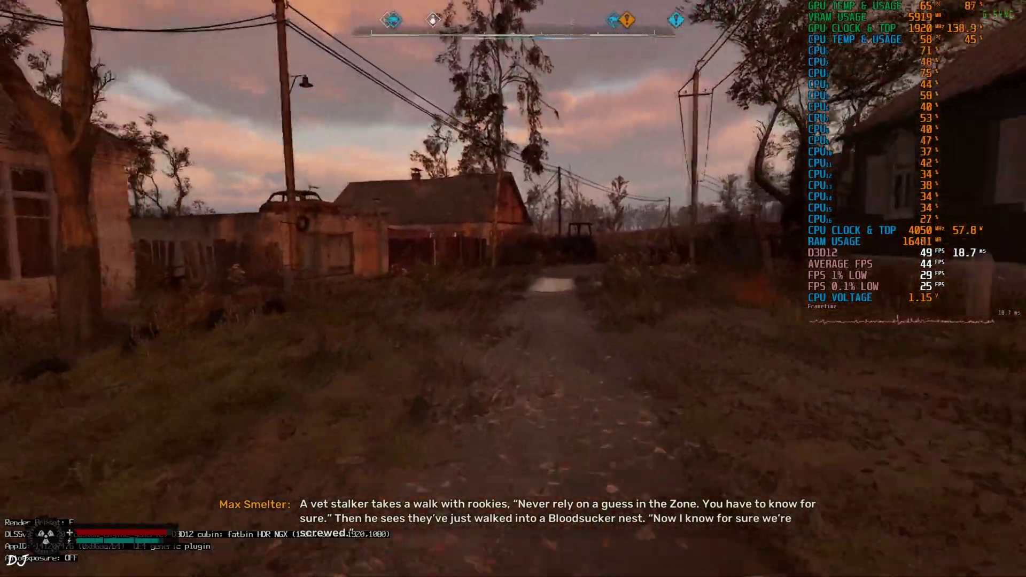
key("w")
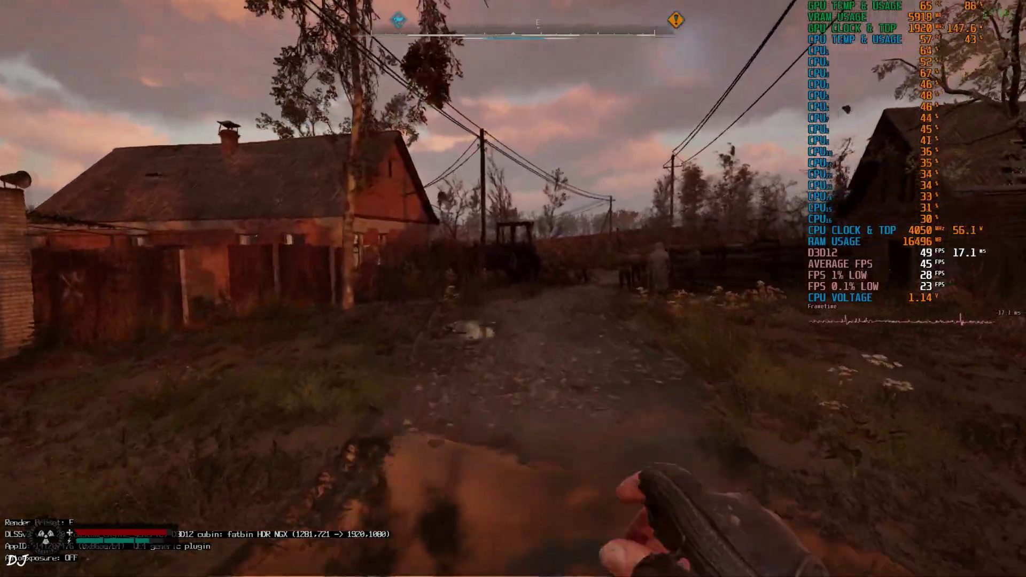
key("w")
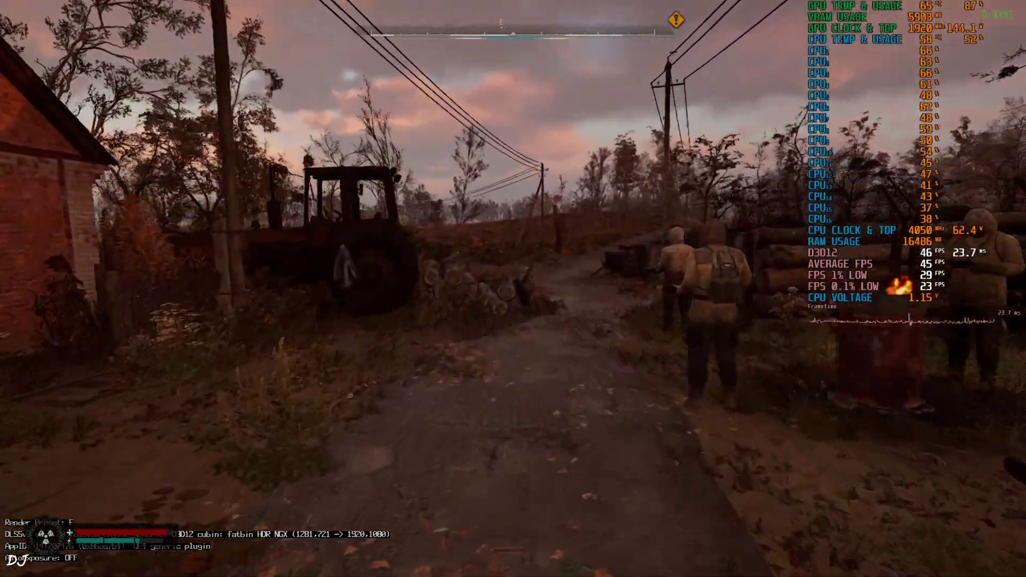
key("w")
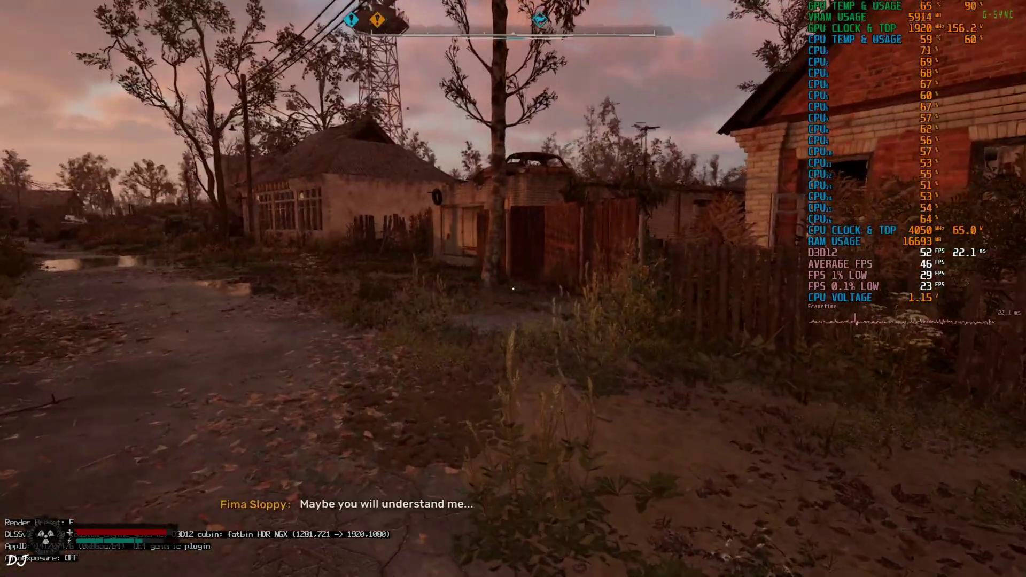
key("w")
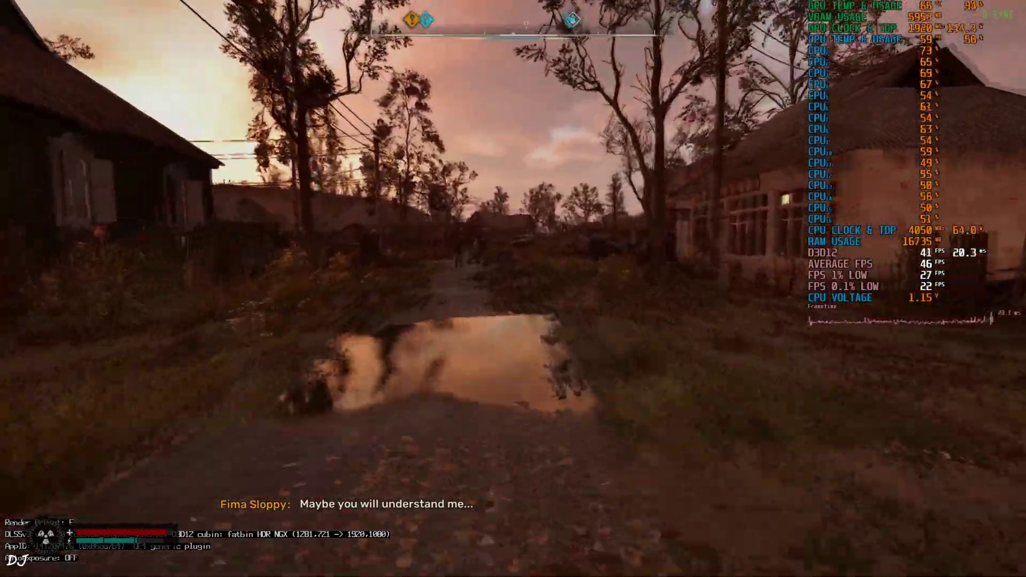
key("w")
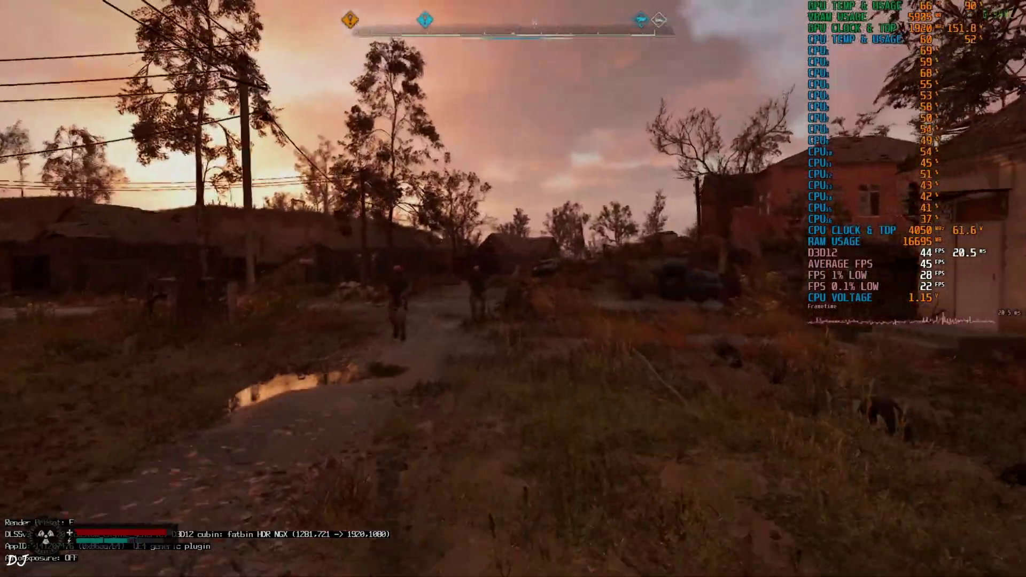
key("w")
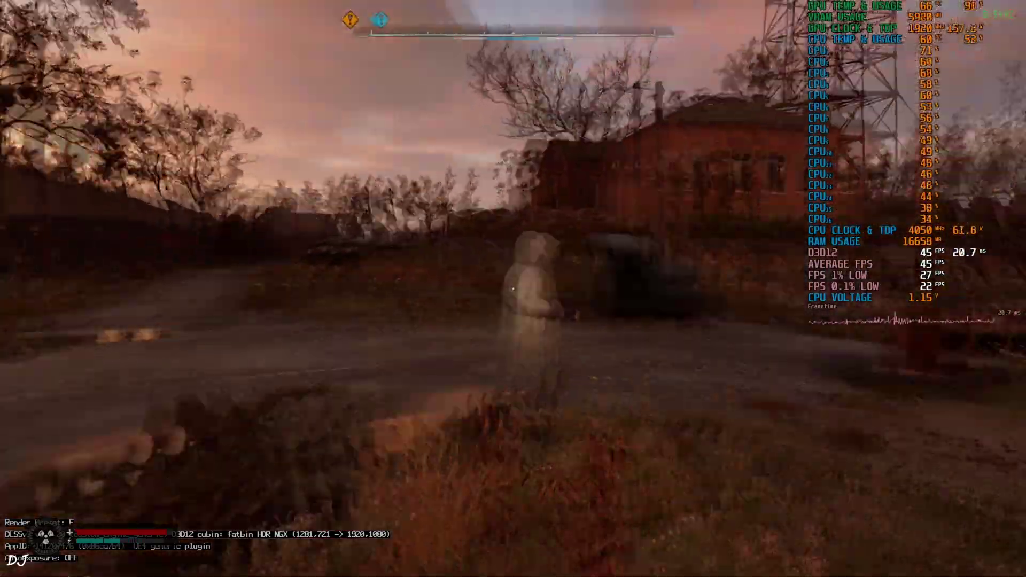
key("w")
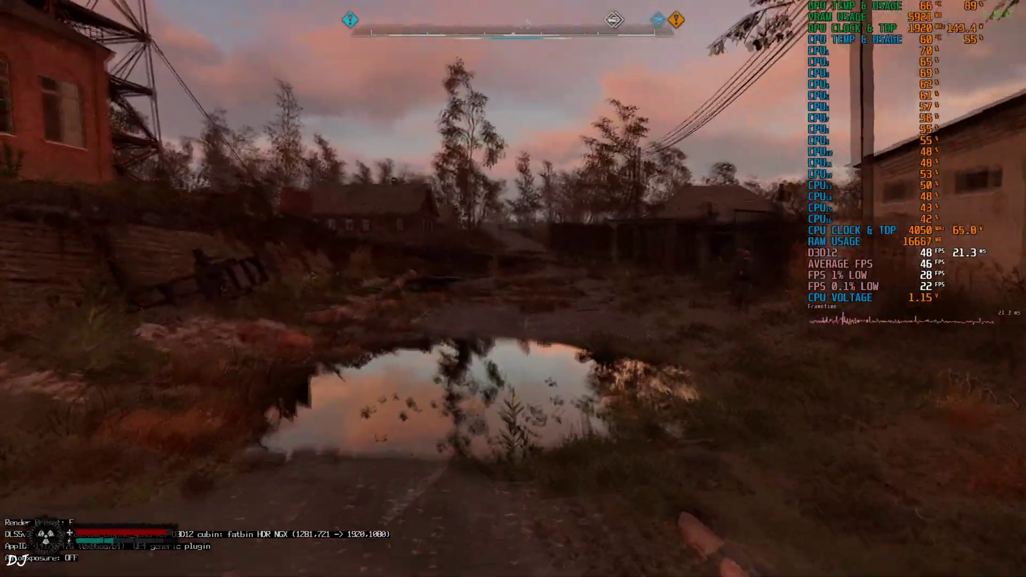
key("w")
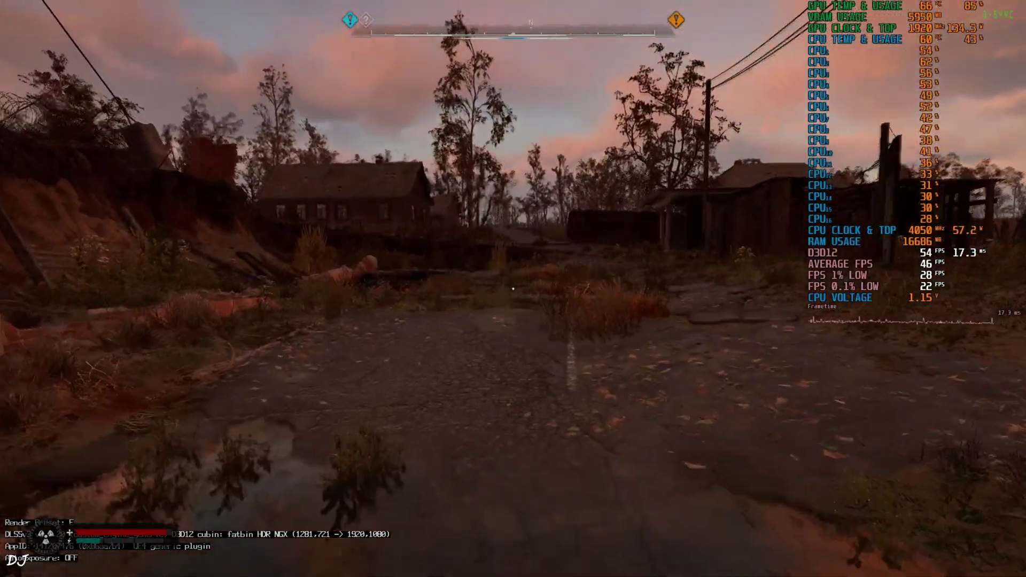
key("w")
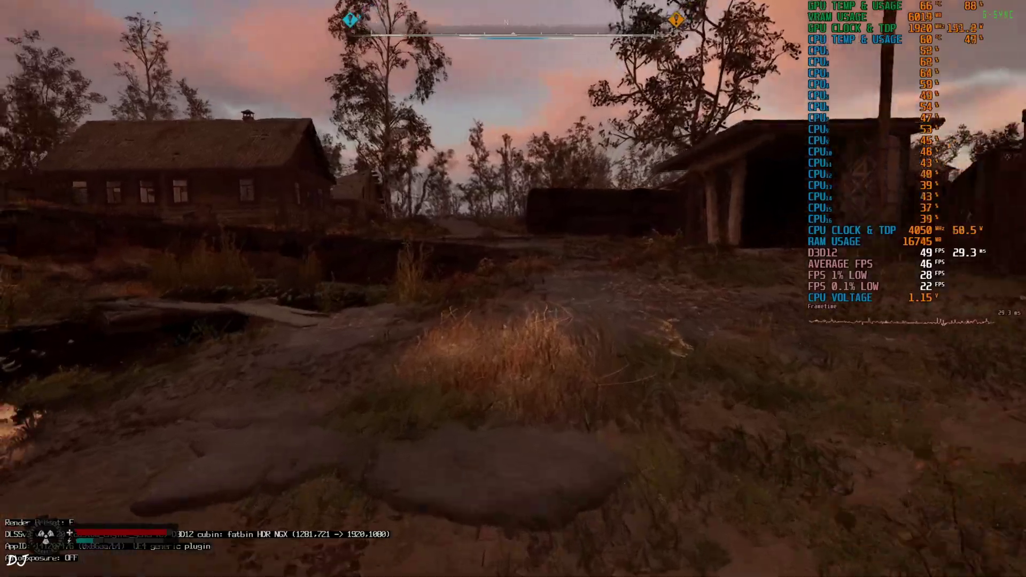
key("w")
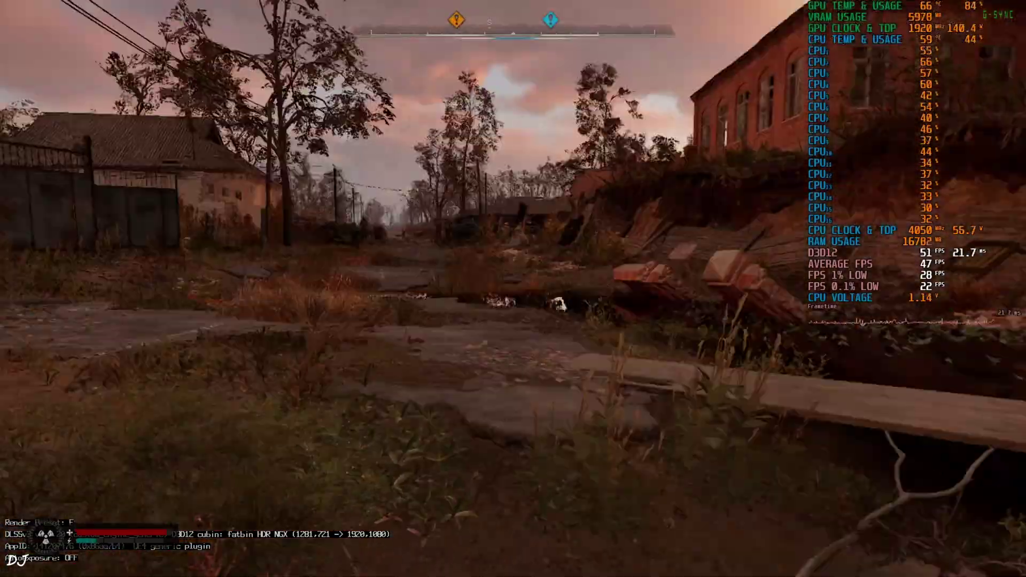
key("w")
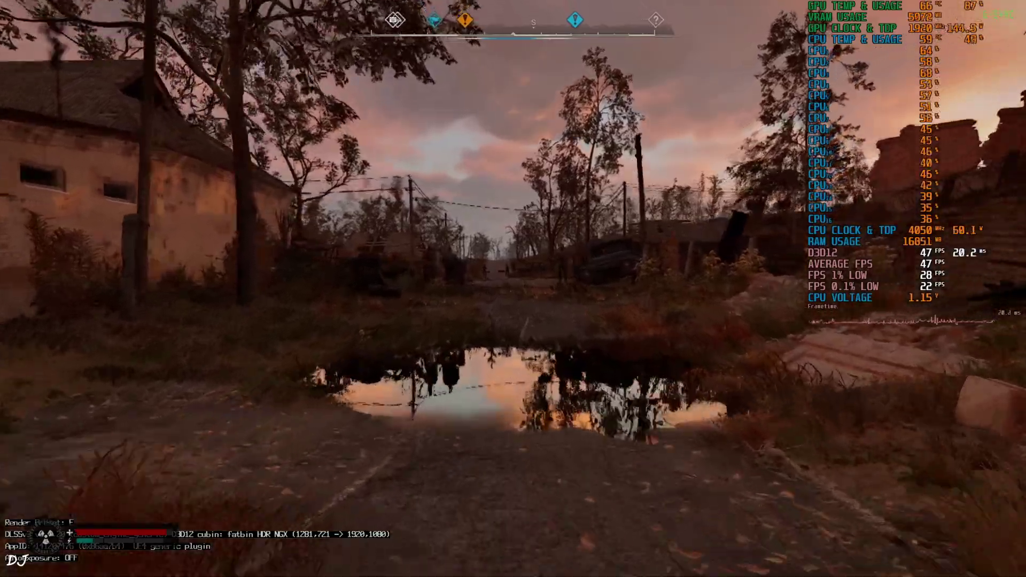
key("w")
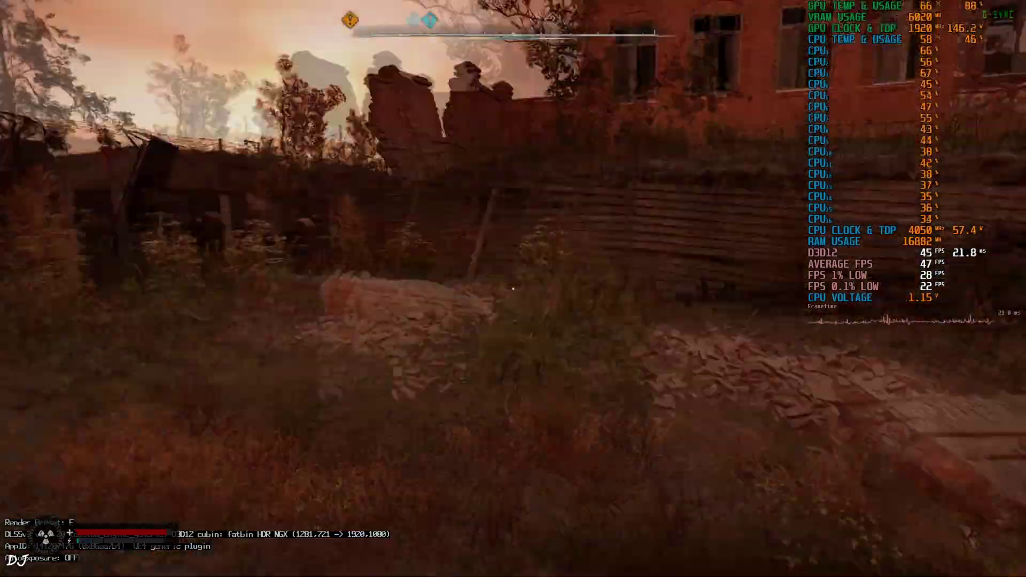
key("w")
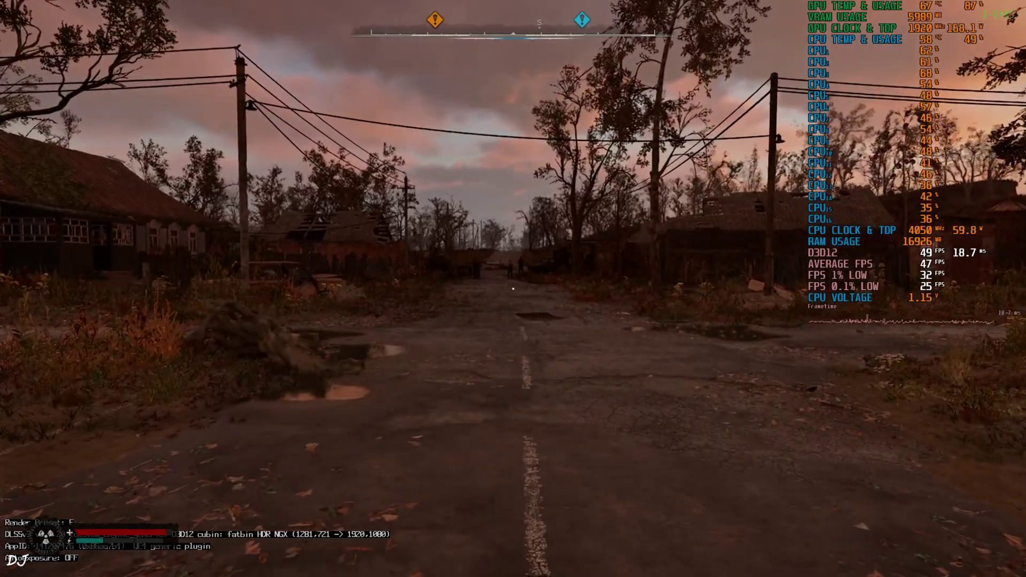
Step: Open the graphics options from the paused game, review the Medium overall quality settings and apply them
key("Escape")
left_click(147, 342)
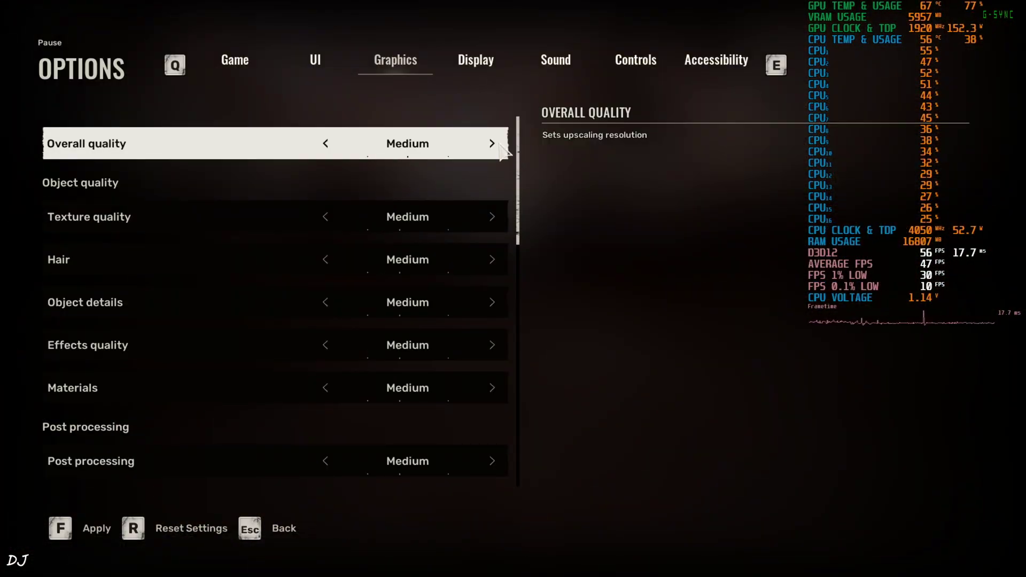
left_click(78, 521)
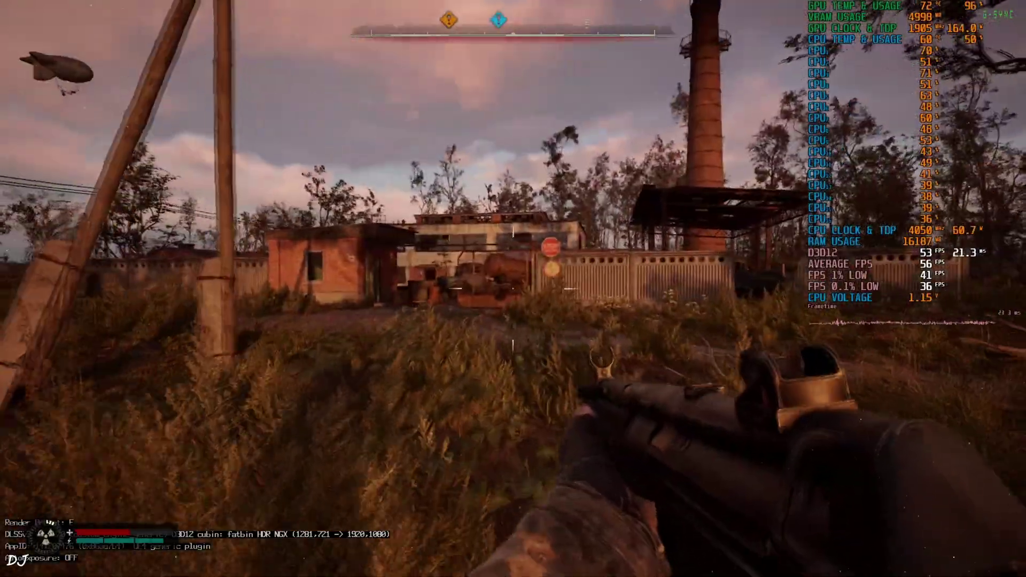
key("w")
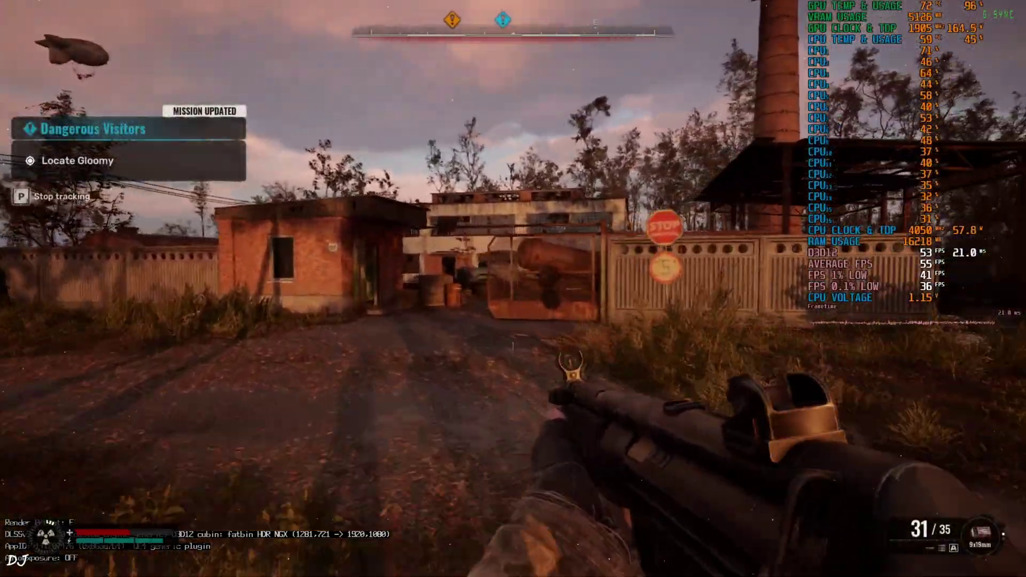
key("shift")
key("w")
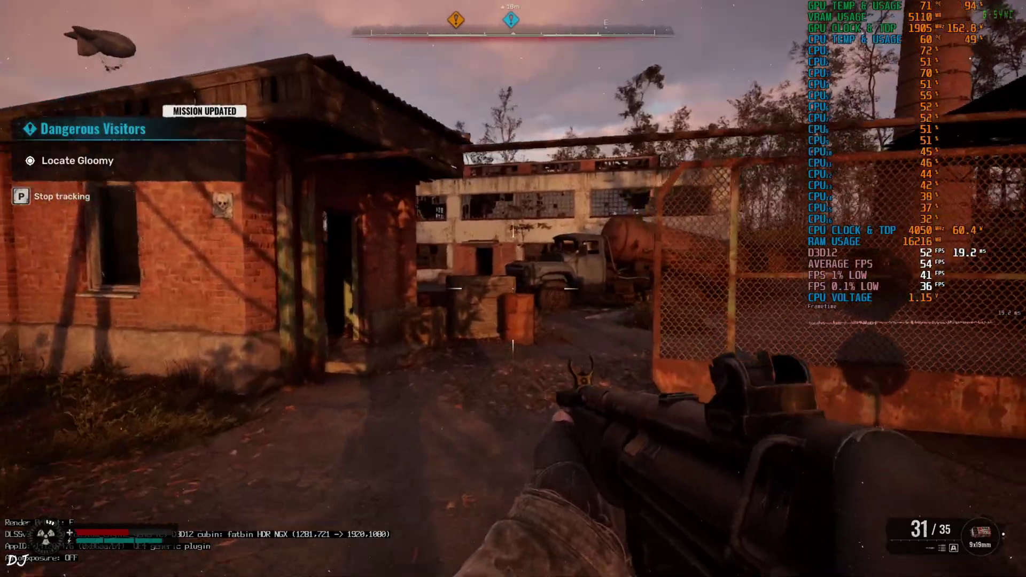
key("w")
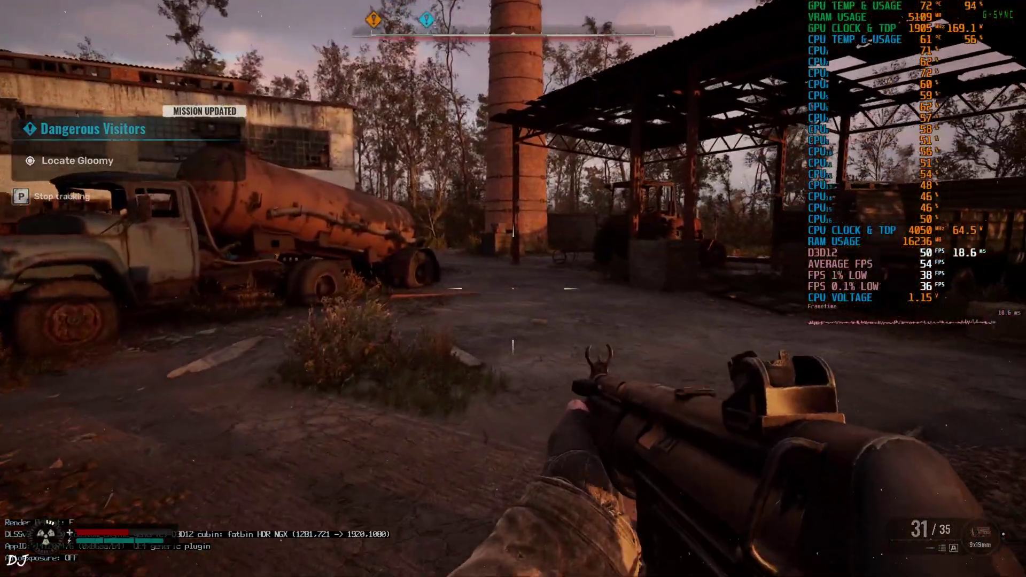
key("w")
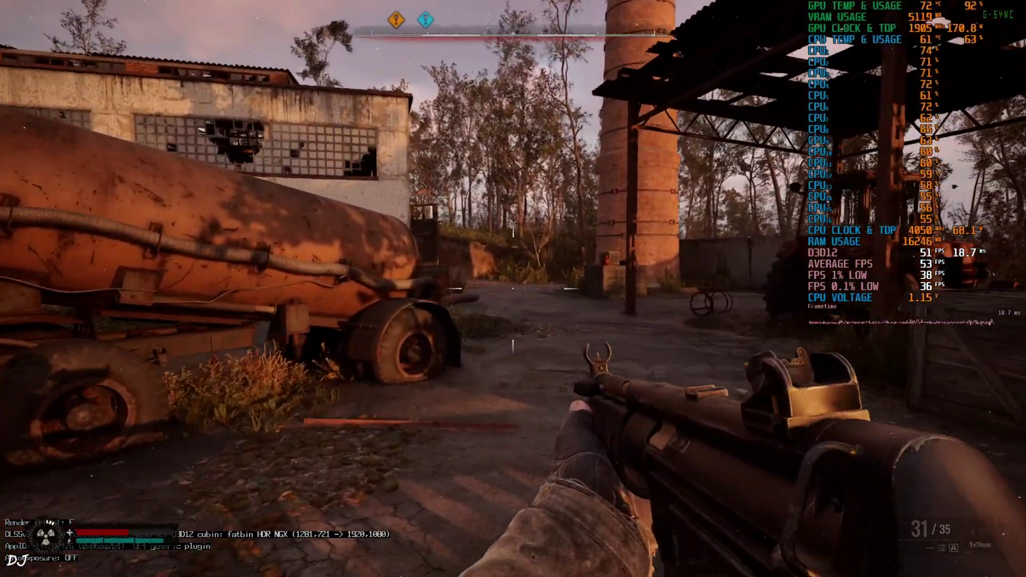
key("w")
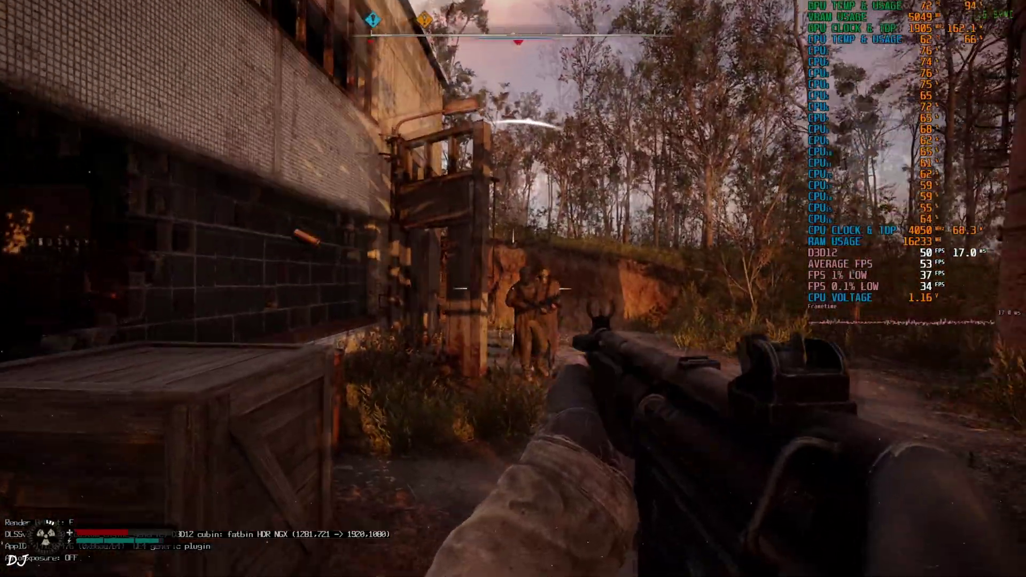
key("w")
left_click(513, 288)
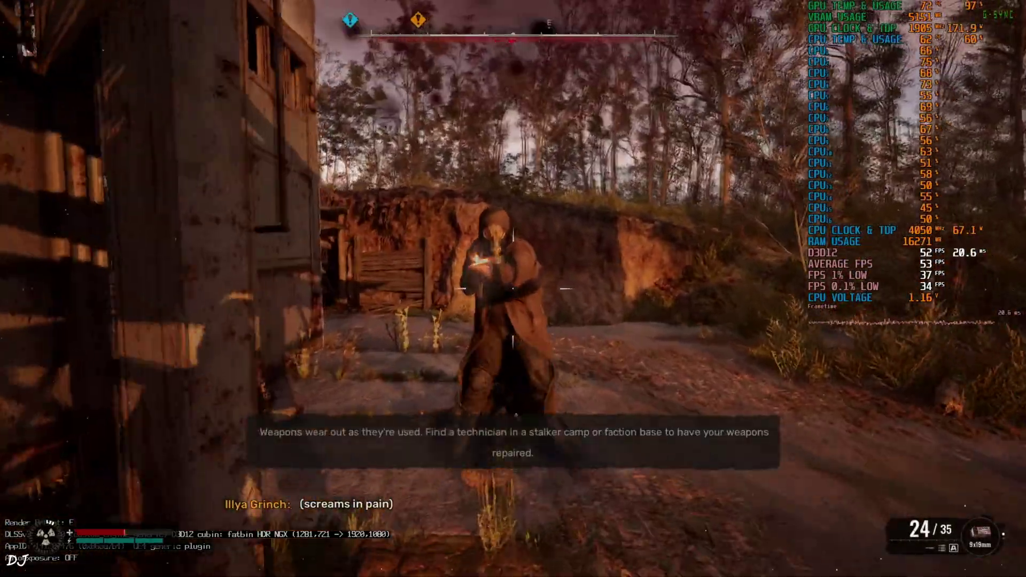
key("2")
left_click(514, 289)
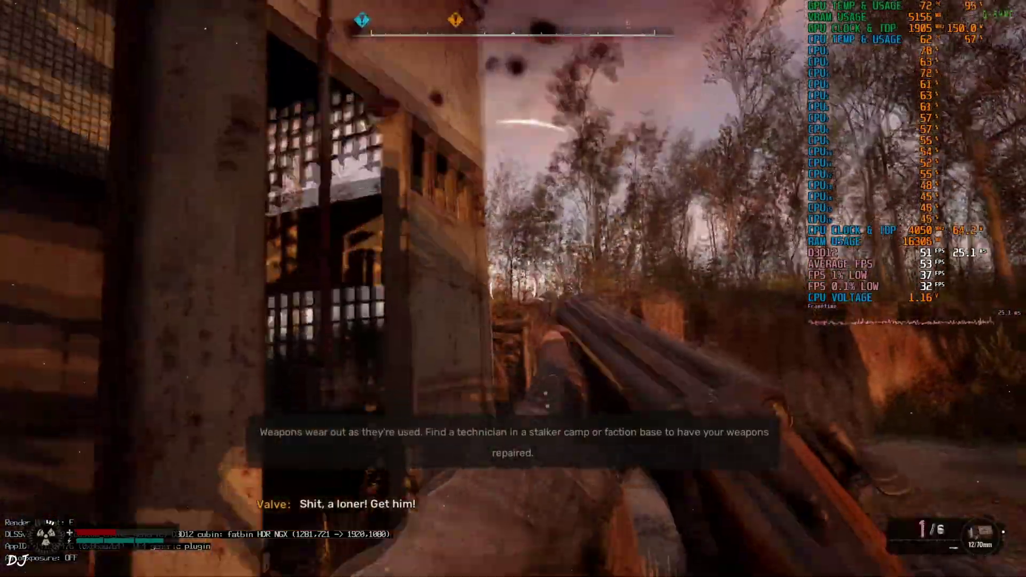
left_click(513, 288)
key("r")
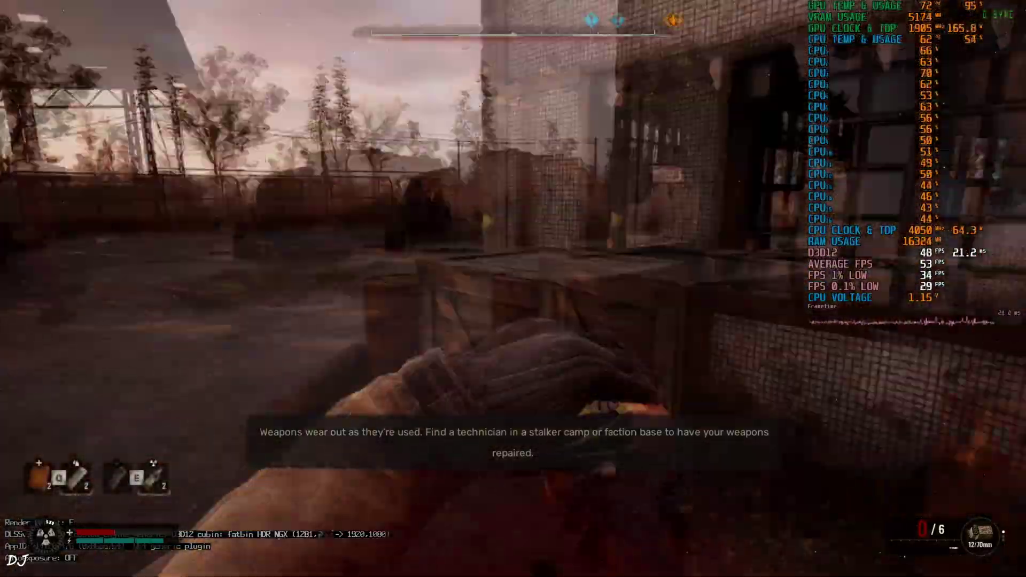
key("w")
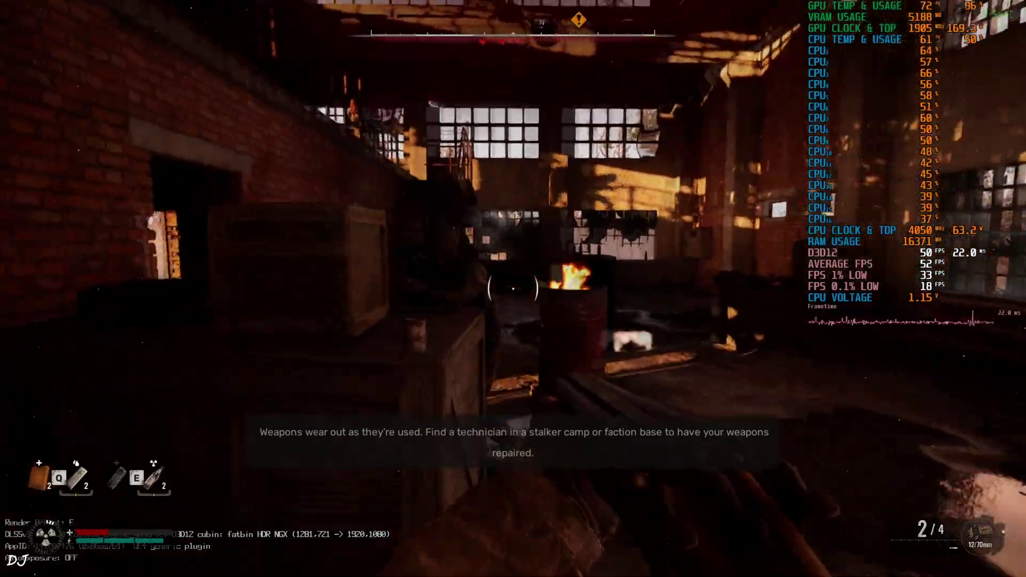
left_click(513, 289)
left_click(513, 288)
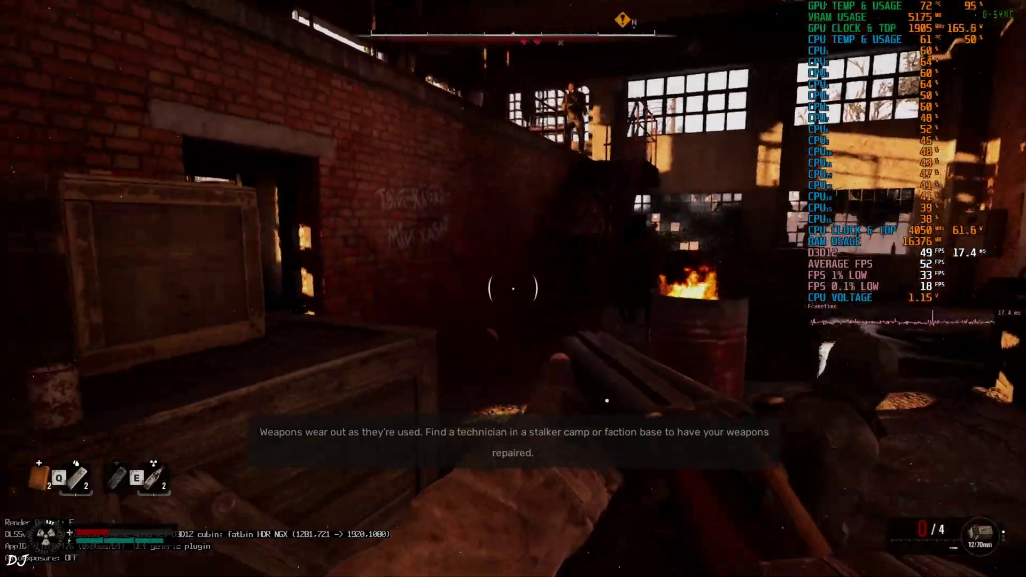
key("r")
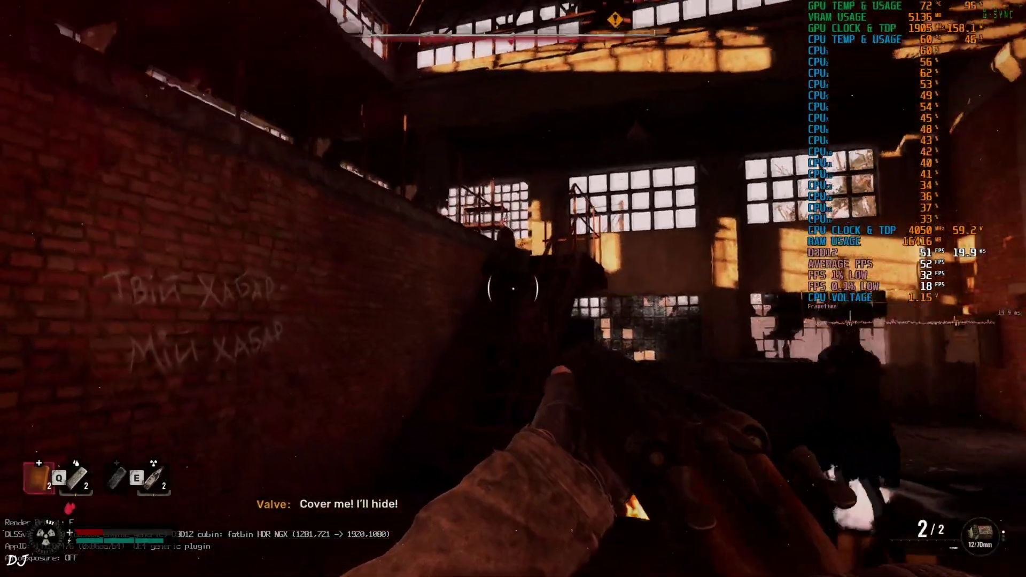
left_click(513, 289)
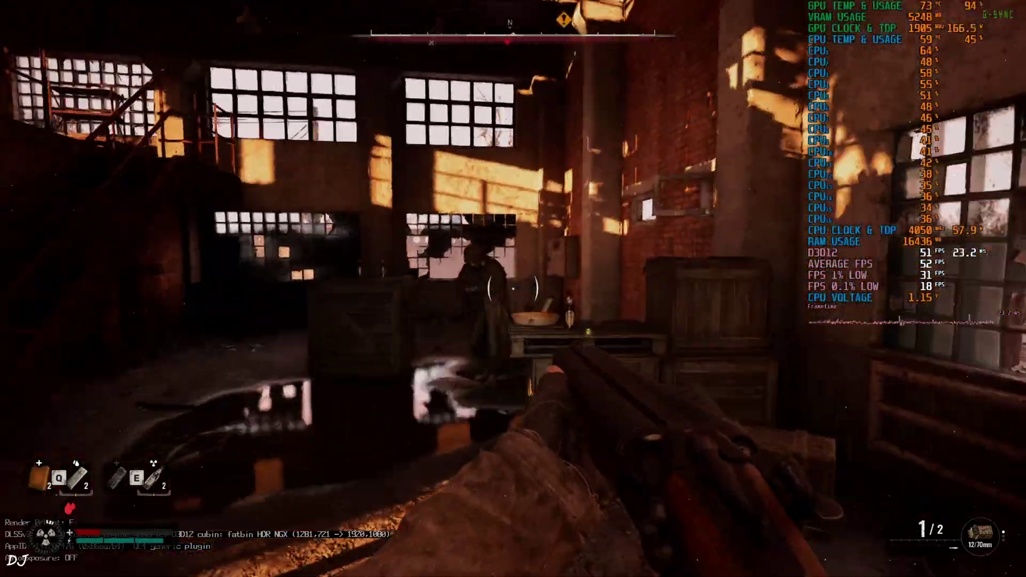
left_click(513, 289)
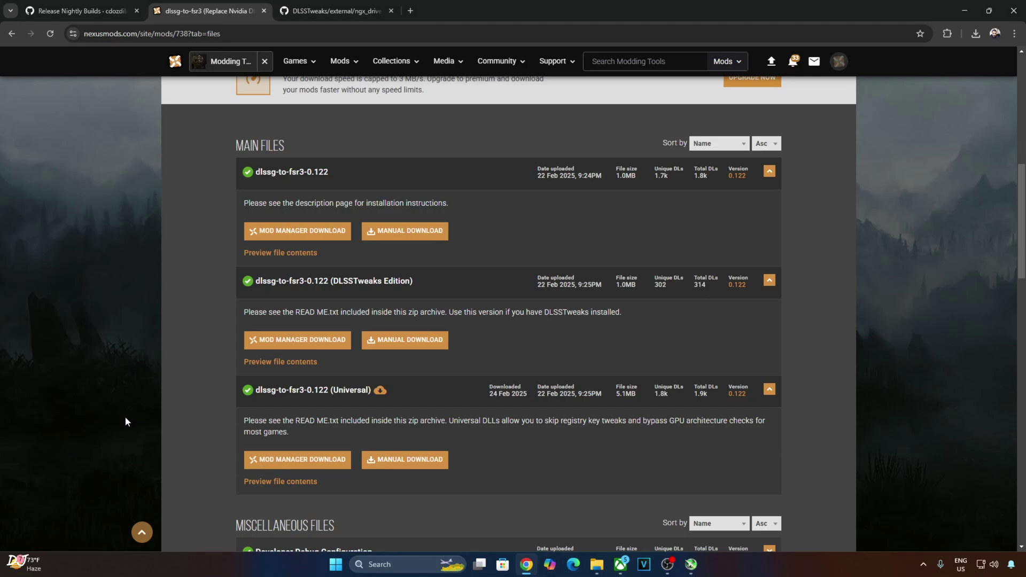
Step: Open the manual download page for dlssg-to-fsr3-0.122 (Universal) and bring up the OptiScaler Nightly Builds release page
left_click(412, 462)
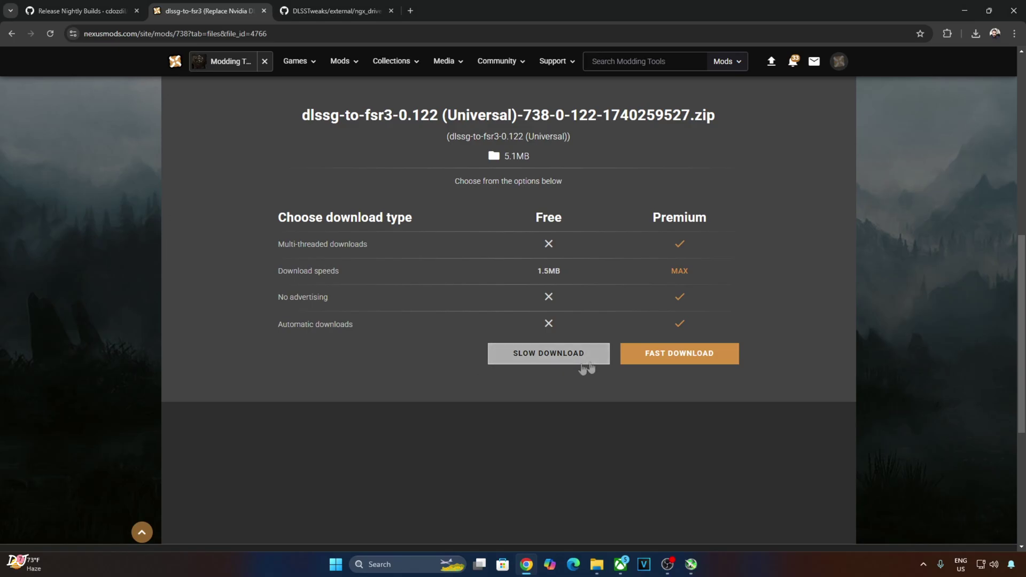
key("ctrl+shift+Tab")
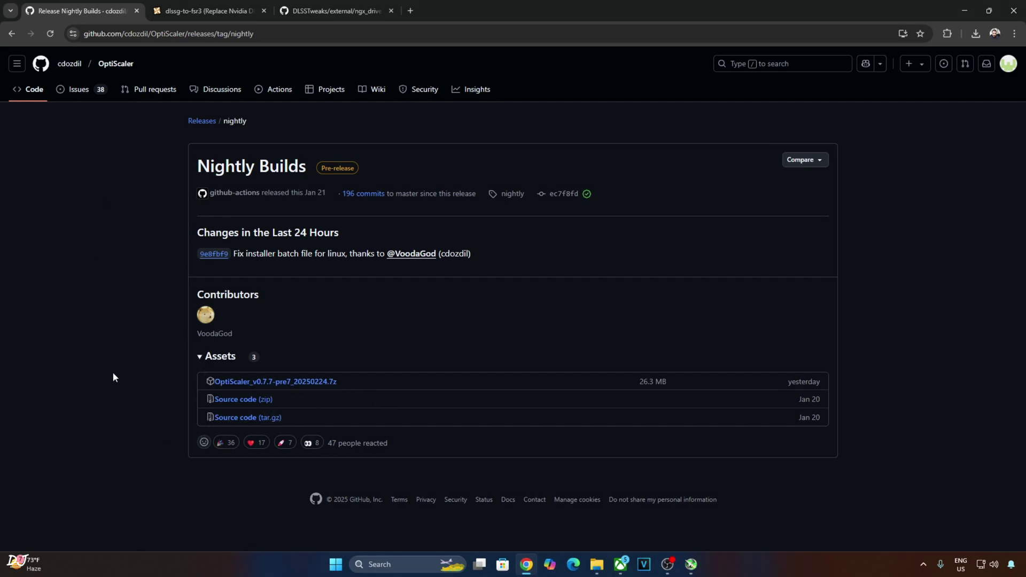
Step: In File Explorer, open OptiScaler_v0.7.7-pre7_20250224.7z and copy OptiScaler.ini, nvngx.dll, libxess.dll and amd_fidelityfx_dx12.dll
key("alt+Tab")
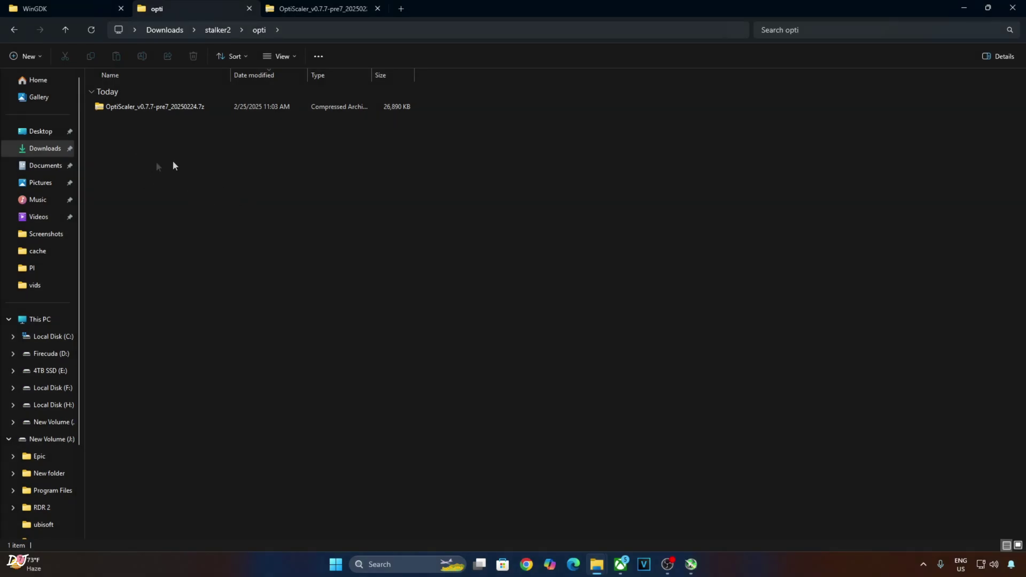
double_click(158, 108)
left_click(143, 167)
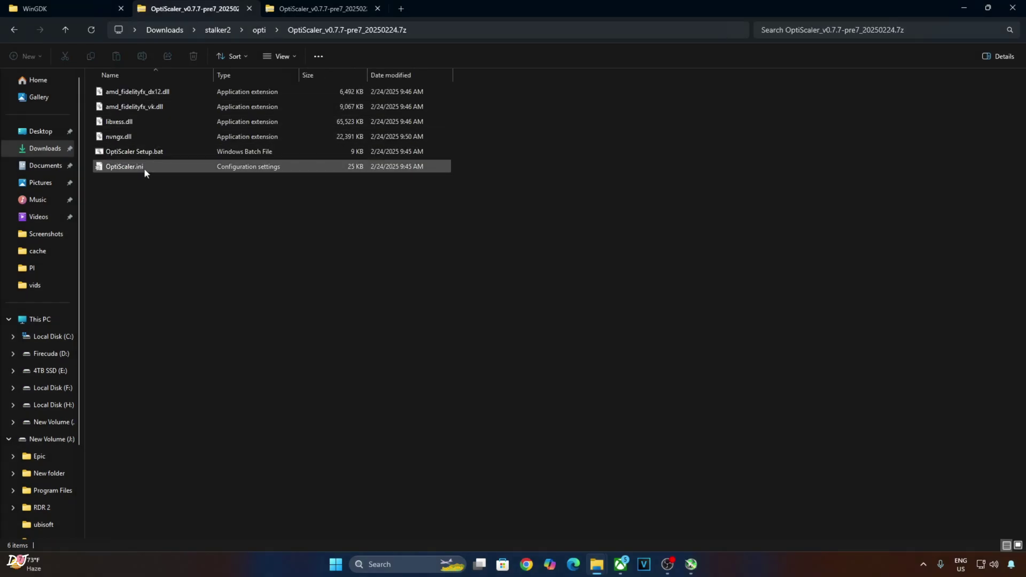
left_click(112, 138, "ctrl")
left_click(126, 123, "ctrl")
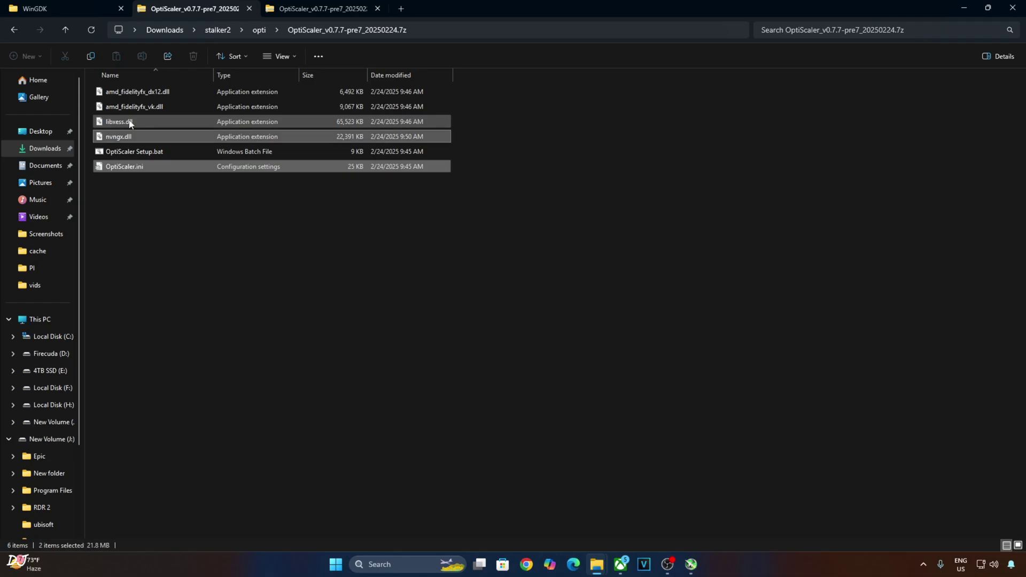
left_click(132, 92, "ctrl")
right_click(129, 169)
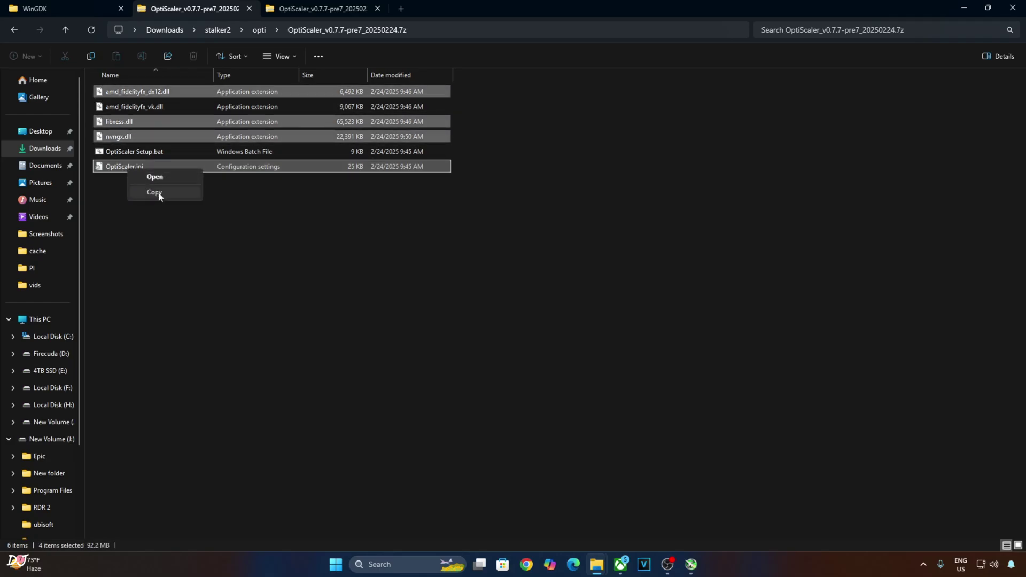
Step: Switch to the Xbox app and browse to the installed files of S.T.A.L.K.E.R. 2: Heart of Chornobyl
left_click(621, 565)
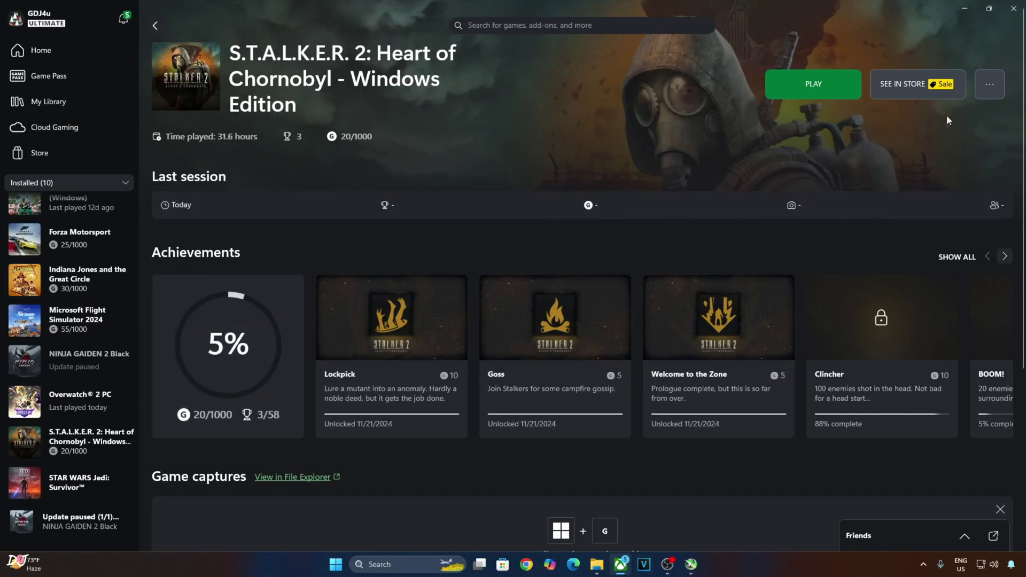
left_click(990, 84)
left_click(962, 144)
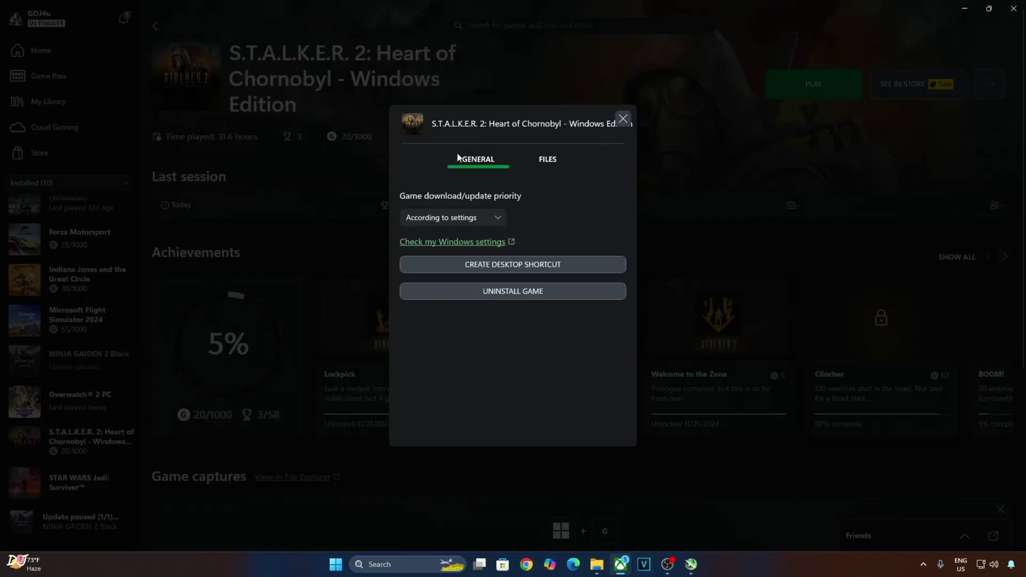
left_click(548, 160)
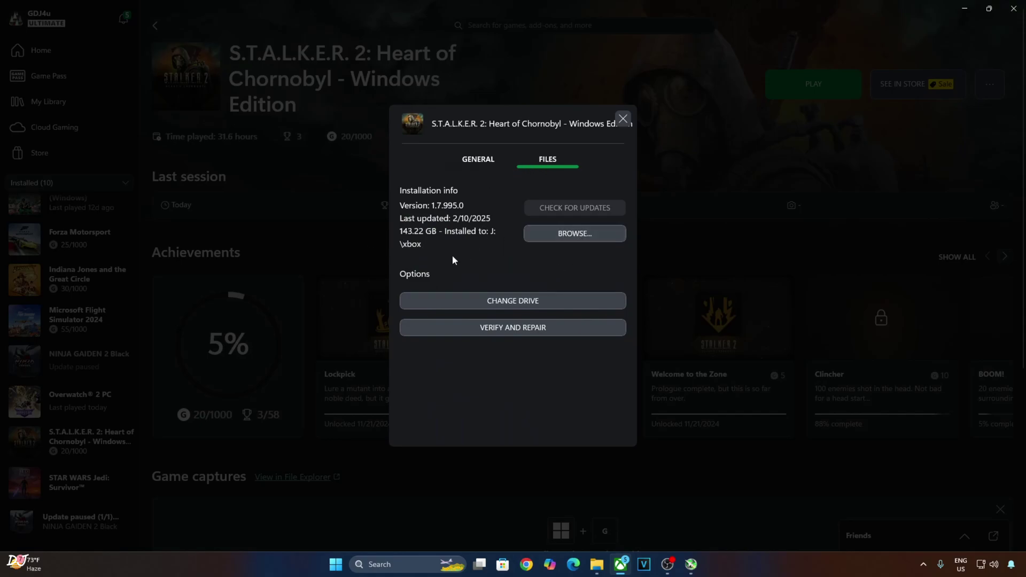
left_click(573, 234)
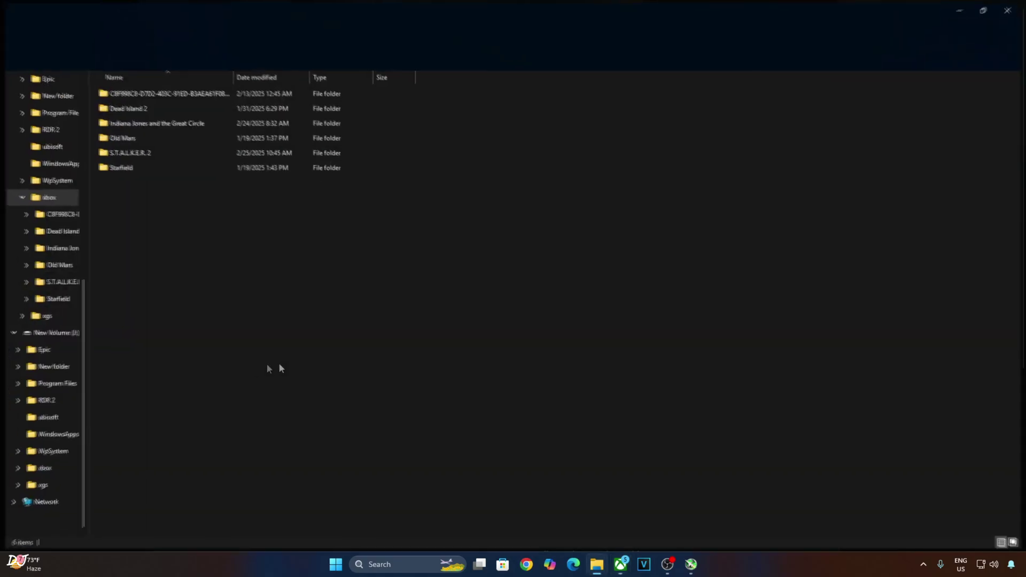
Step: Paste the four copied OptiScaler files into S.T.A.L.K.E.R. 2\Content\Stalker2\Binaries\WinGDK, replacing the existing file
double_click(133, 153)
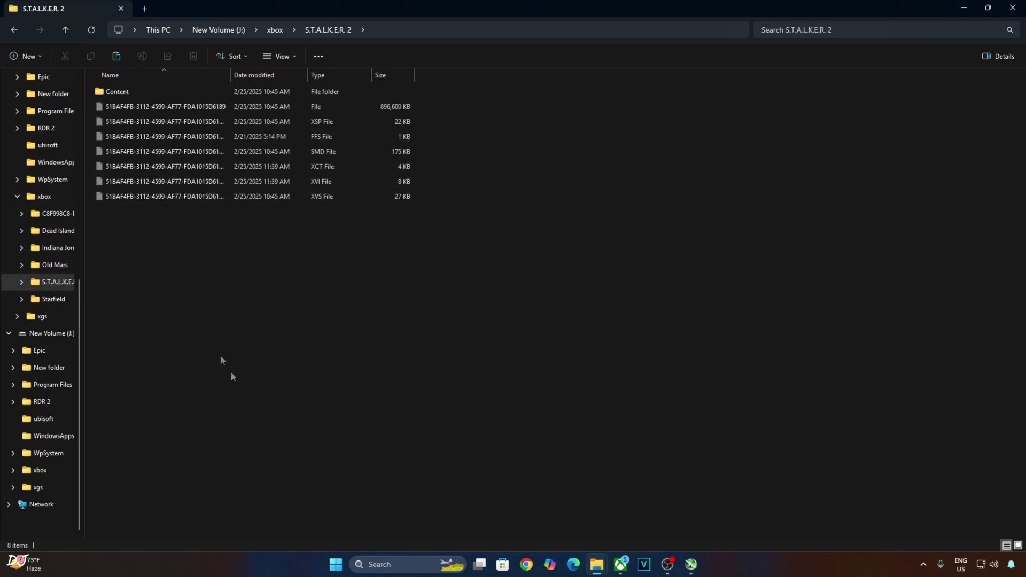
double_click(159, 91)
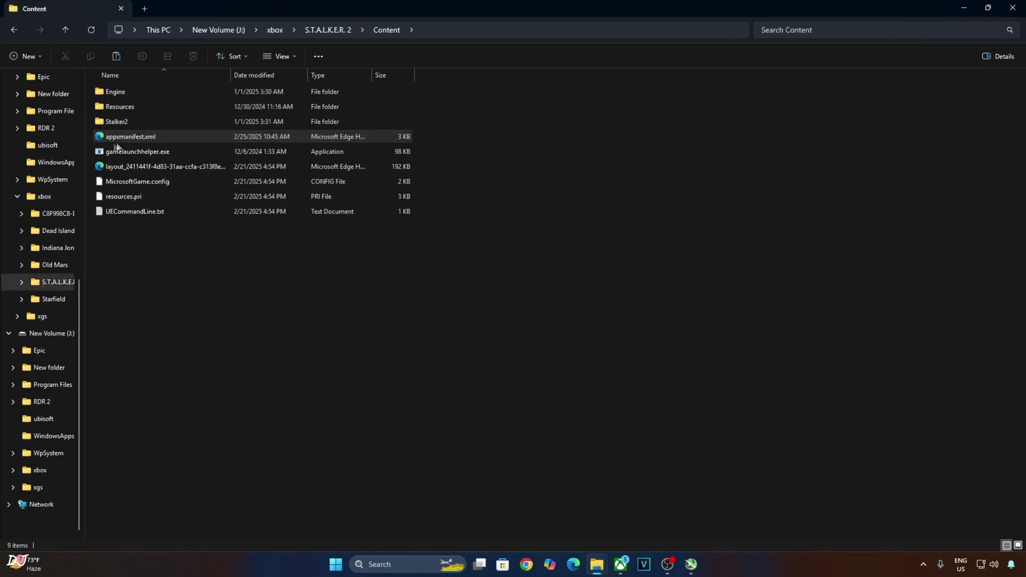
double_click(140, 121)
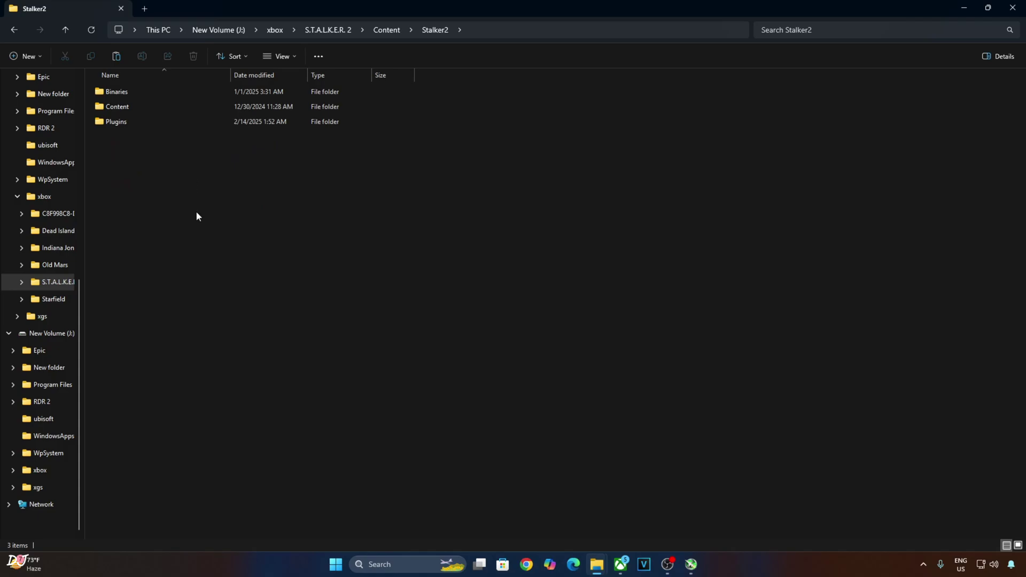
double_click(138, 91)
left_click(175, 96)
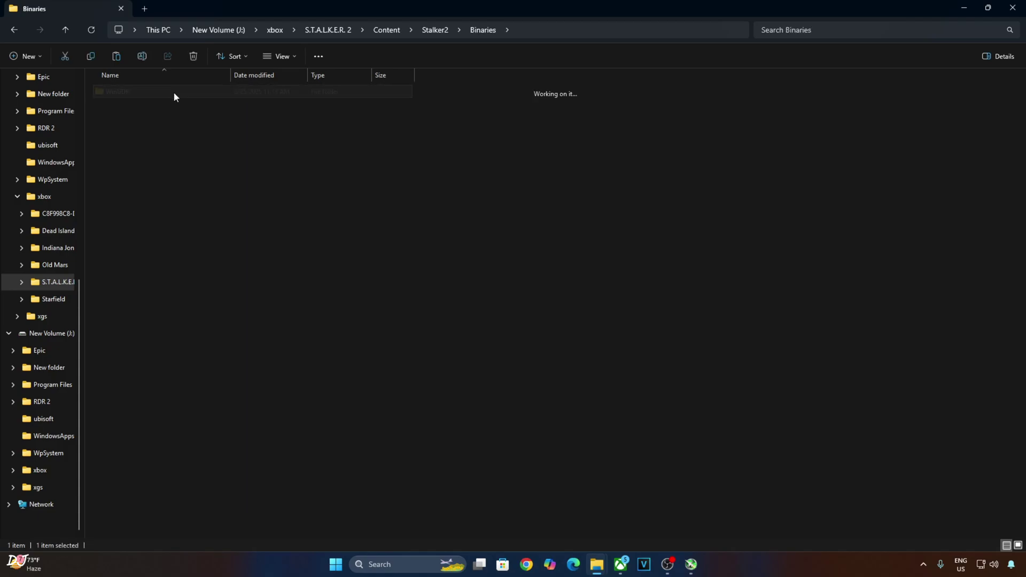
double_click(175, 97)
right_click(137, 214)
left_click(151, 221)
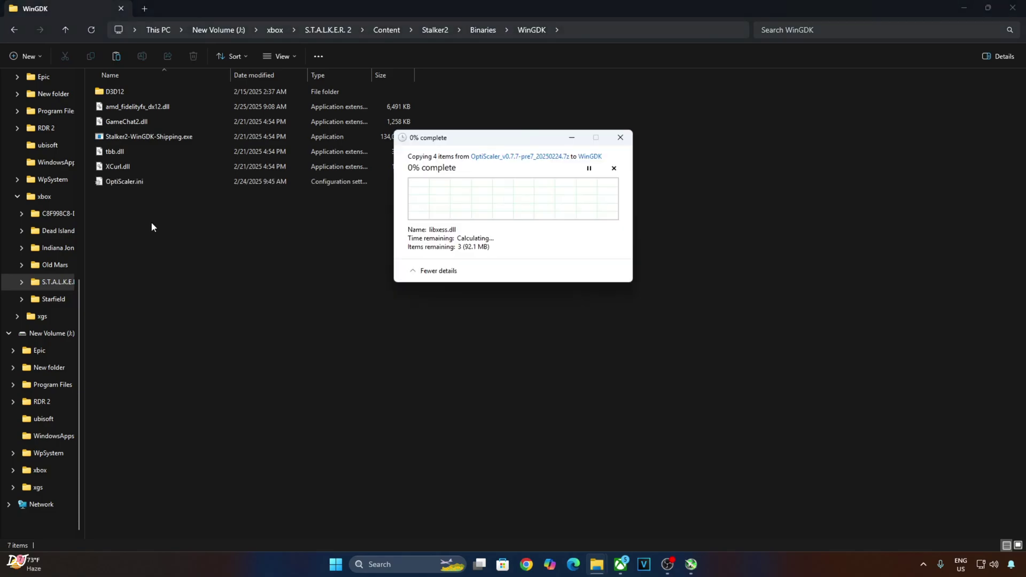
left_click(518, 193)
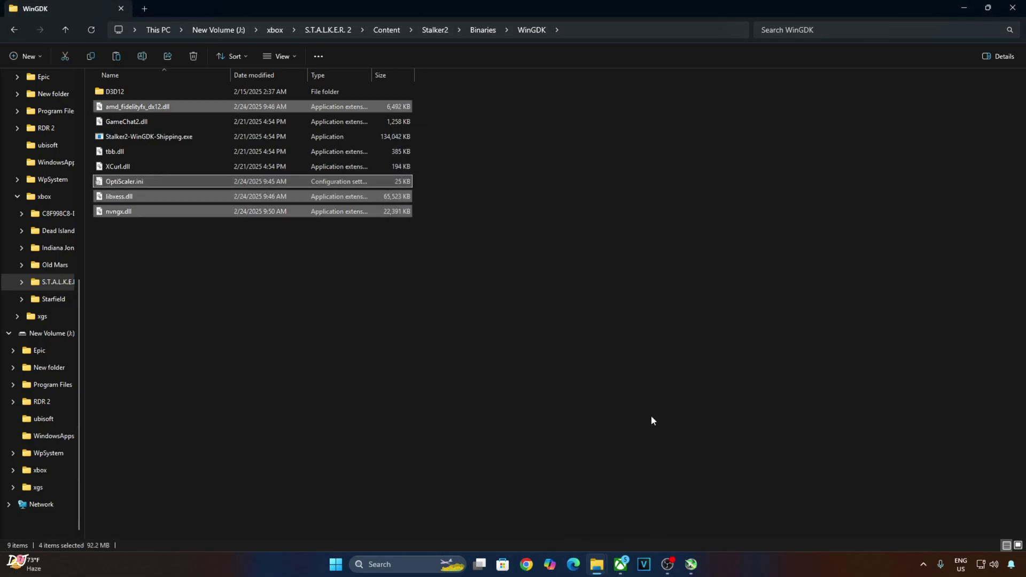
Step: Rename nvngx.dll in the WinGDK folder as dxgi.dll
left_click(104, 263)
right_click(105, 214)
right_click(104, 213)
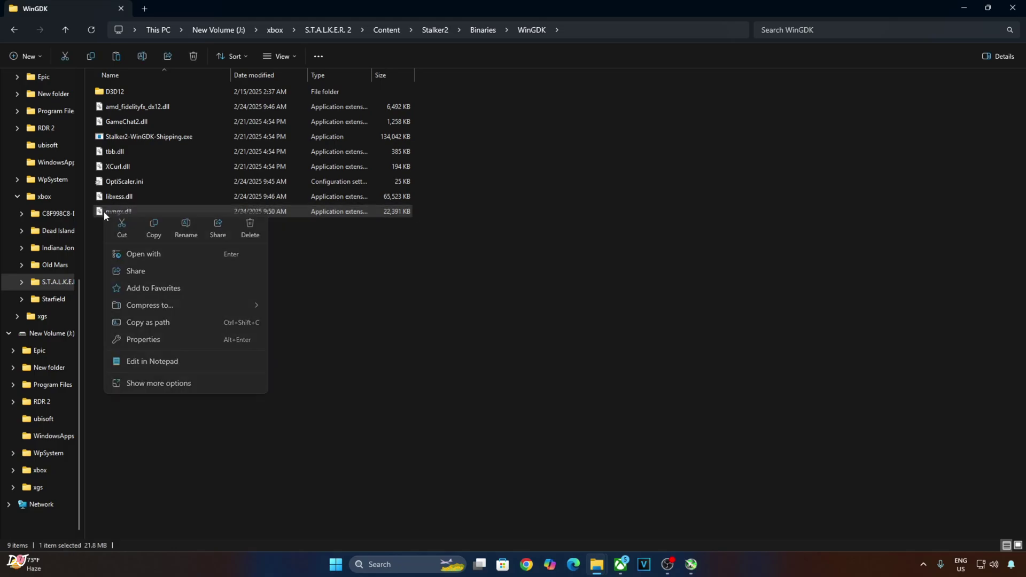
left_click(161, 384)
left_click(148, 407)
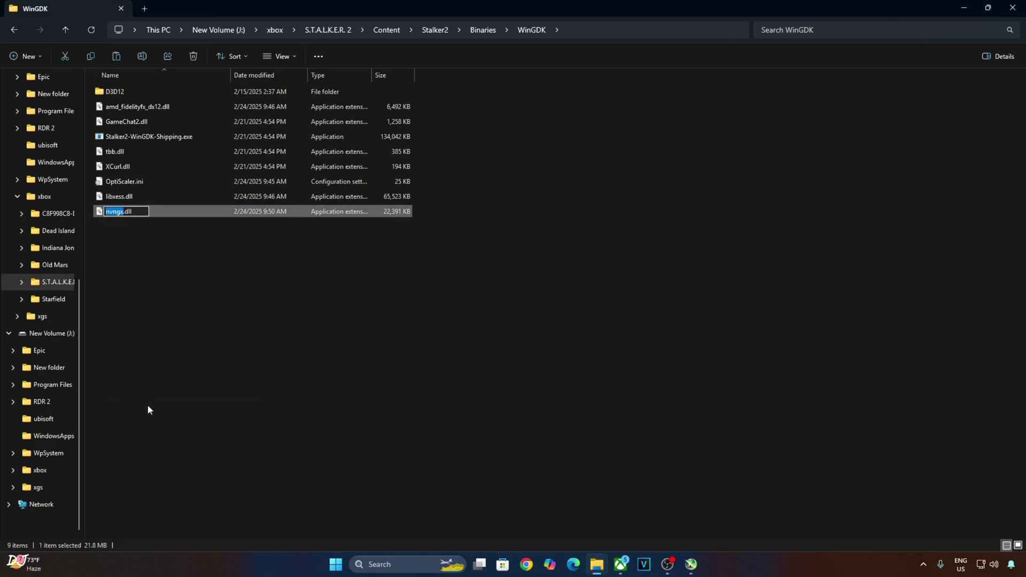
type("dxgi")
key("Return")
left_click(148, 406)
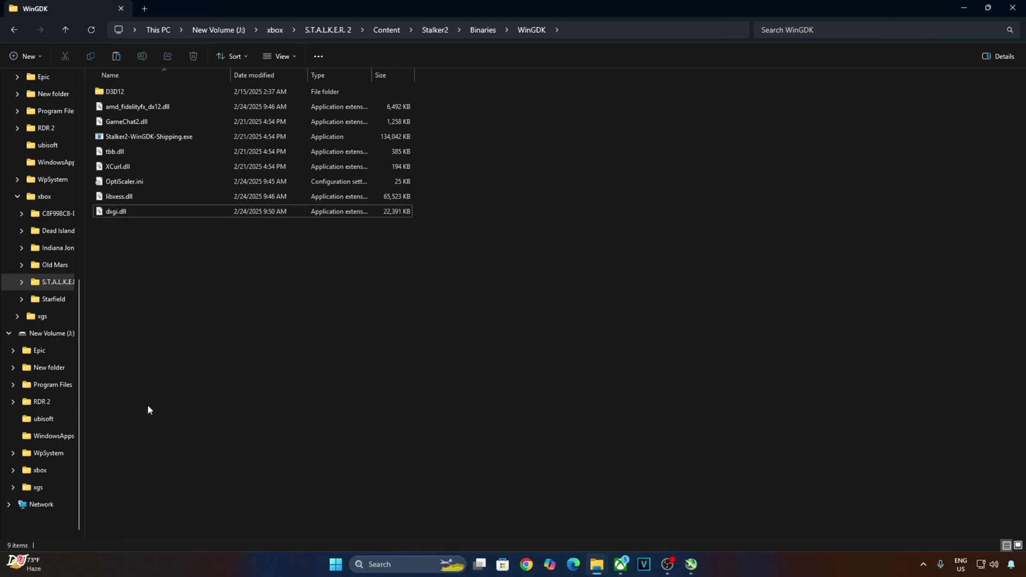
Step: Open OptiScaler.ini, set FGType in the FrameGen section to the nukems option, then save and close the file
left_click(132, 185)
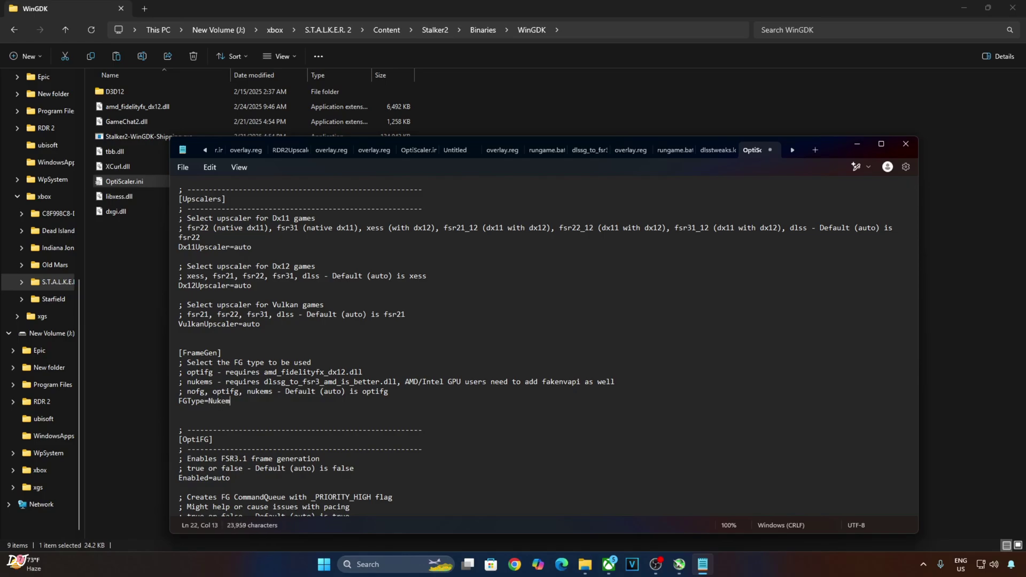
left_click(183, 167)
left_click(191, 240)
left_click(904, 145)
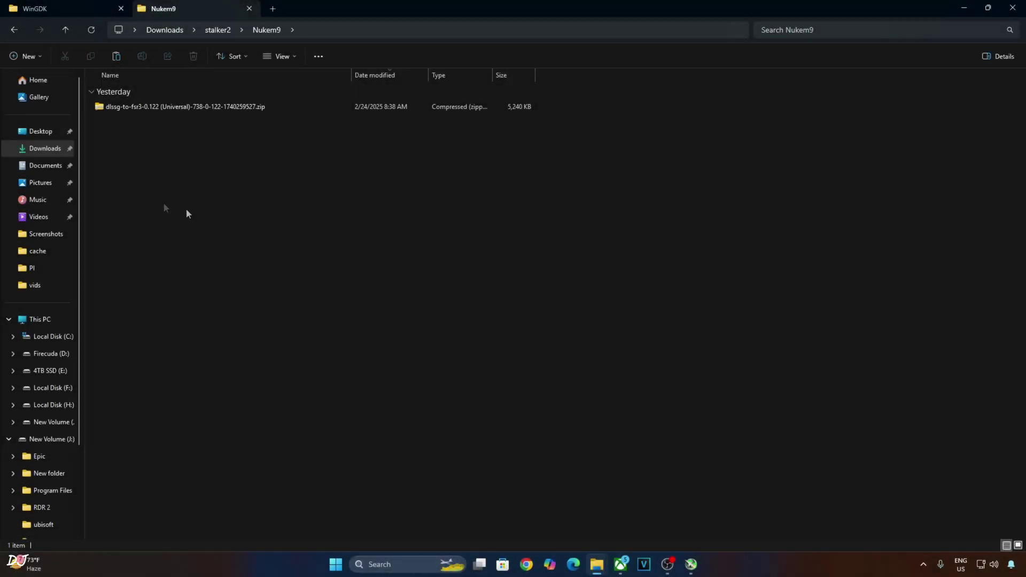
Step: Copy dlssg_to_fsr3_amd_is_better.dll from the dll_version folder of the dlssg-to-fsr3-0.122 (Universal) archive into the WinGDK folder
left_click(184, 107)
double_click(191, 108)
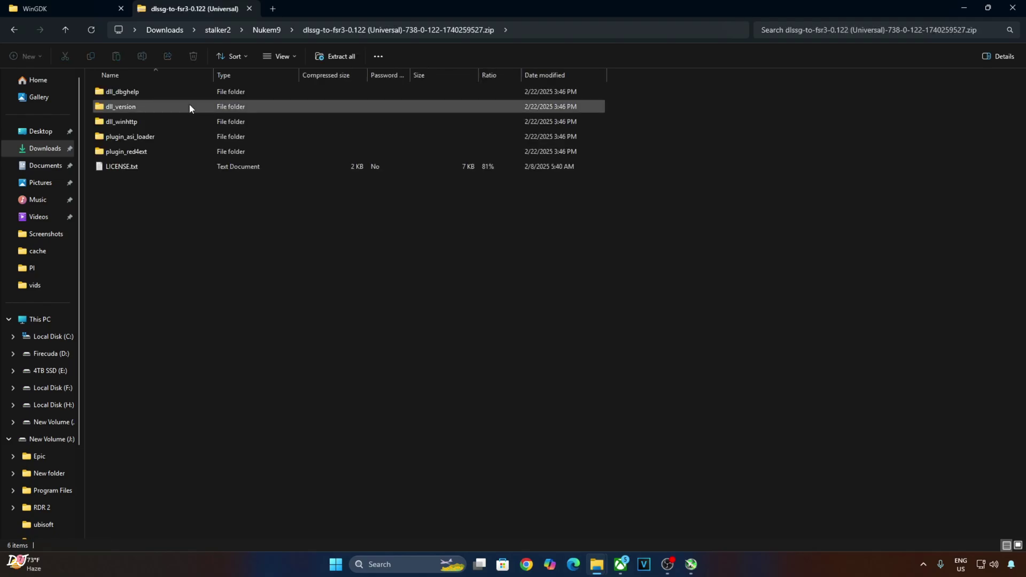
double_click(121, 108)
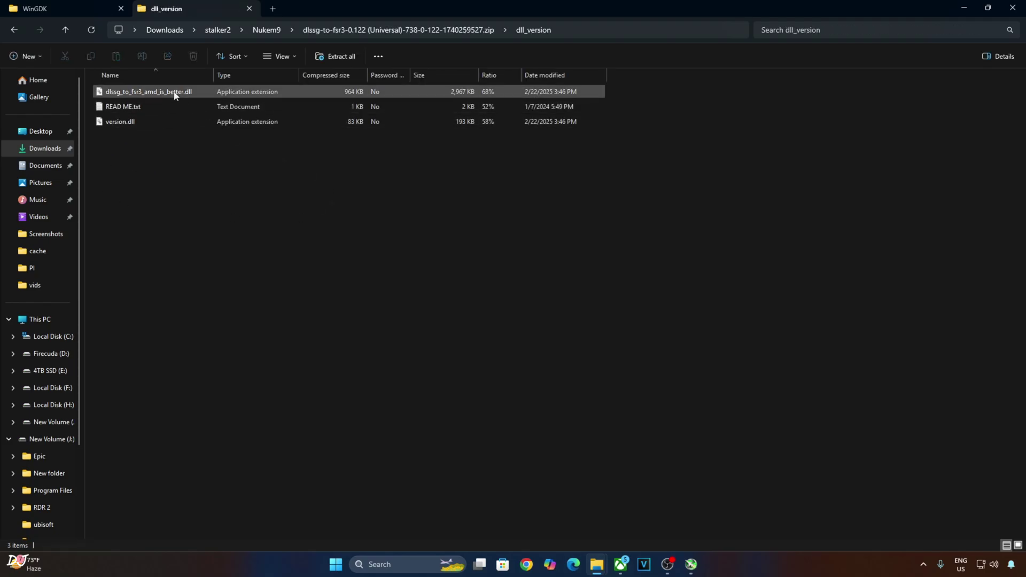
right_click(137, 95)
left_click(153, 127)
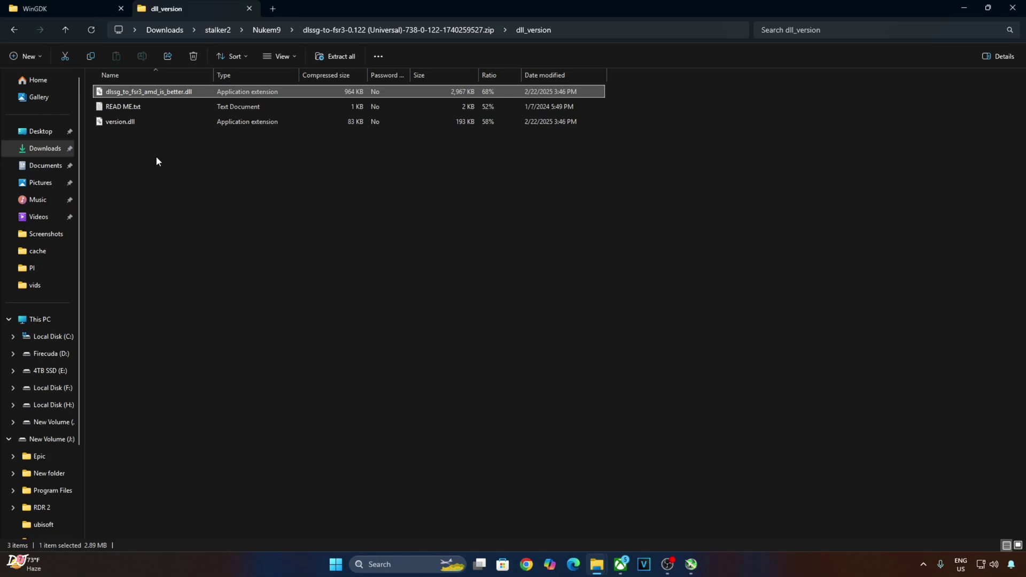
left_click(68, 8)
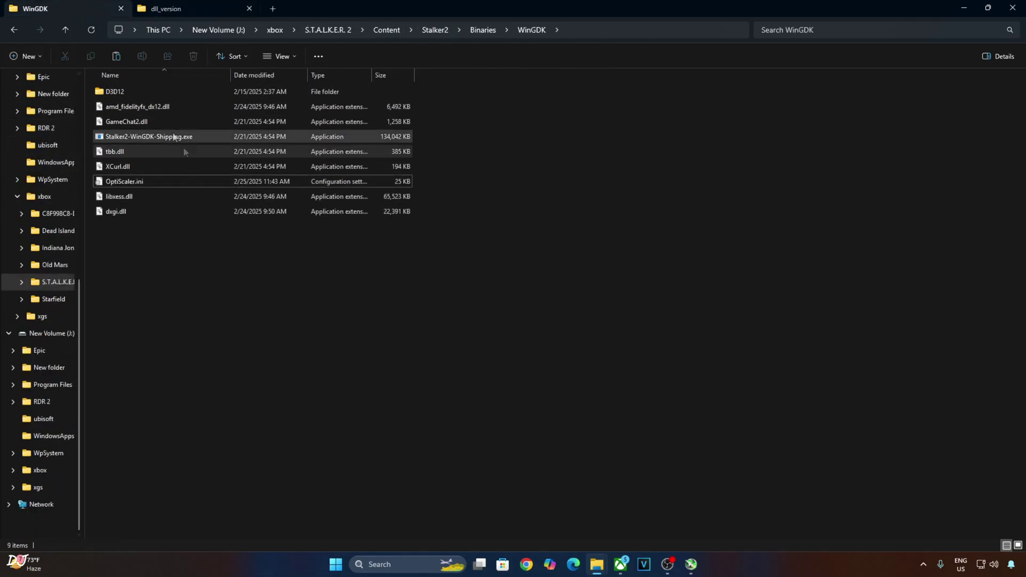
right_click(138, 234)
left_click(154, 249)
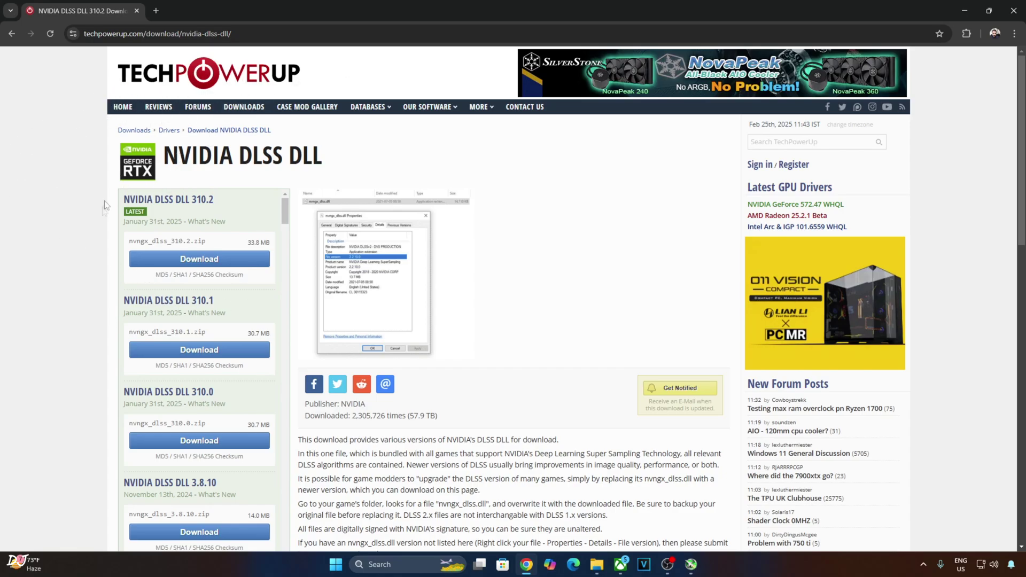
Step: Download NVIDIA DLSS DLL 310.2 from TechPowerUp and copy nvngx_dlss.dll out of nvngx_dlss_310.2.zip
left_click(208, 261)
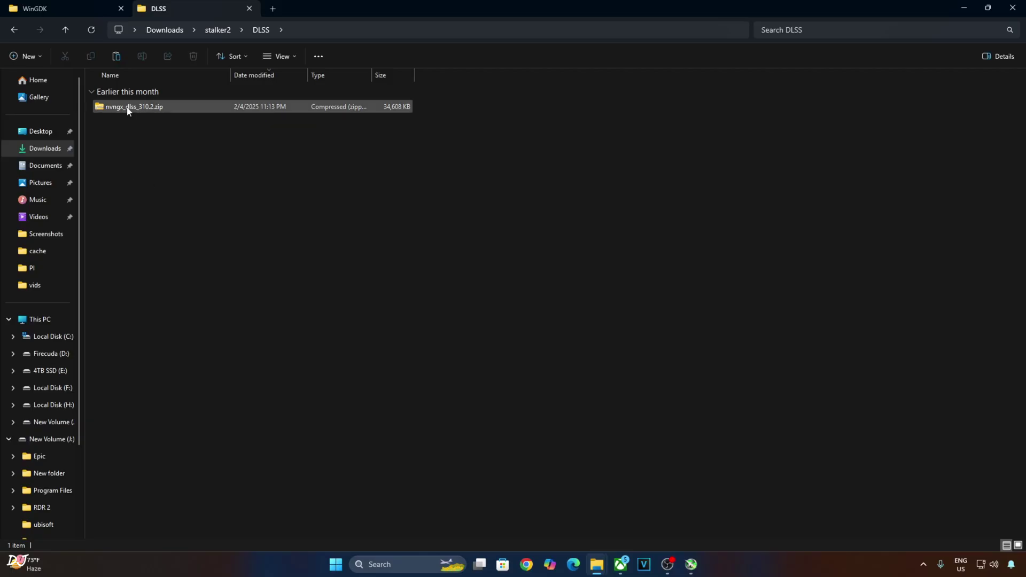
double_click(129, 109)
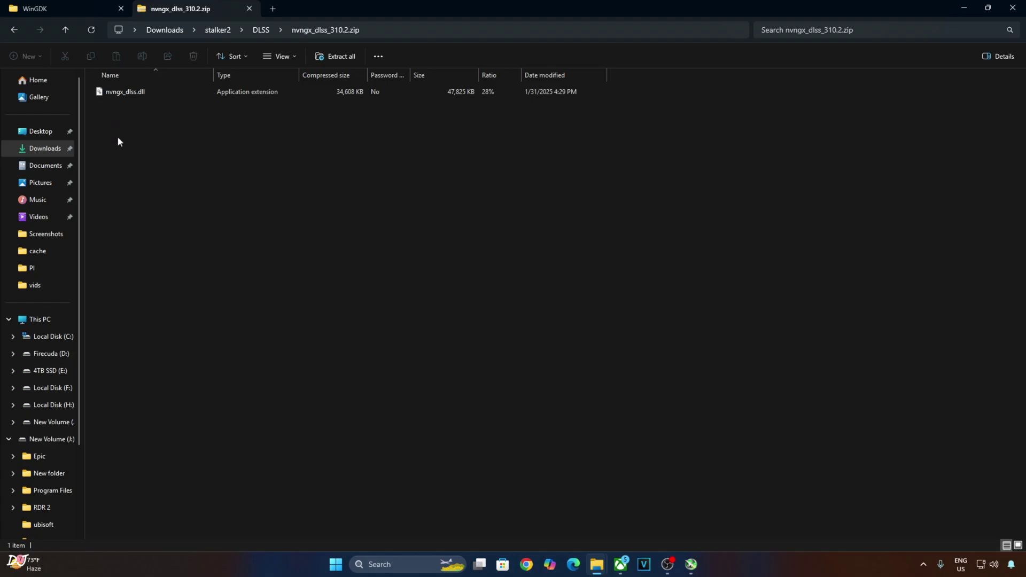
left_click(109, 94)
right_click(113, 95)
left_click(126, 128)
Step: Browse the game's files from the Xbox app to Content\Engine\Plugins\Marketplace\DLSS\Binaries\ThirdParty\Win64
key("alt+Tab")
left_click(586, 236)
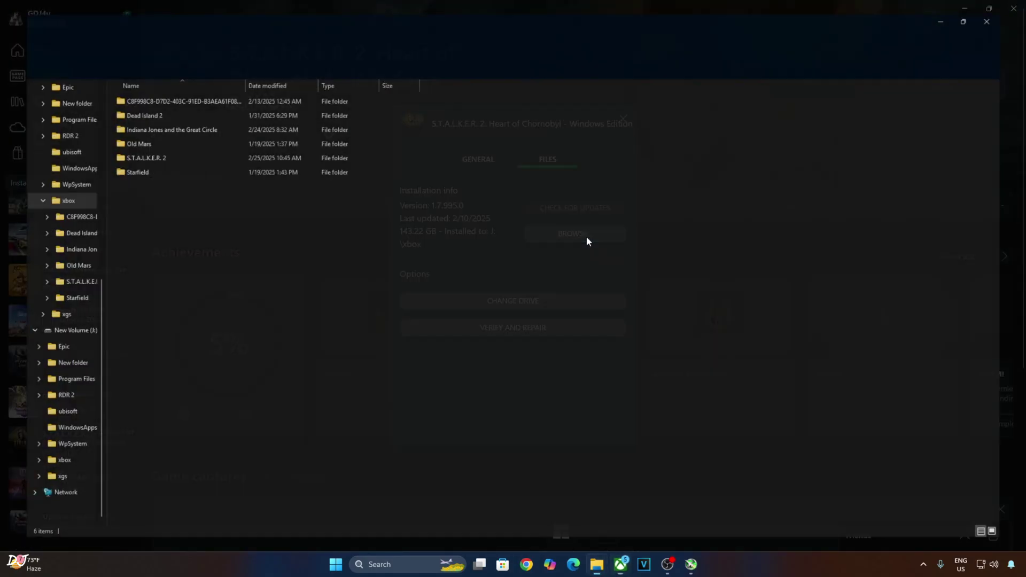
double_click(153, 152)
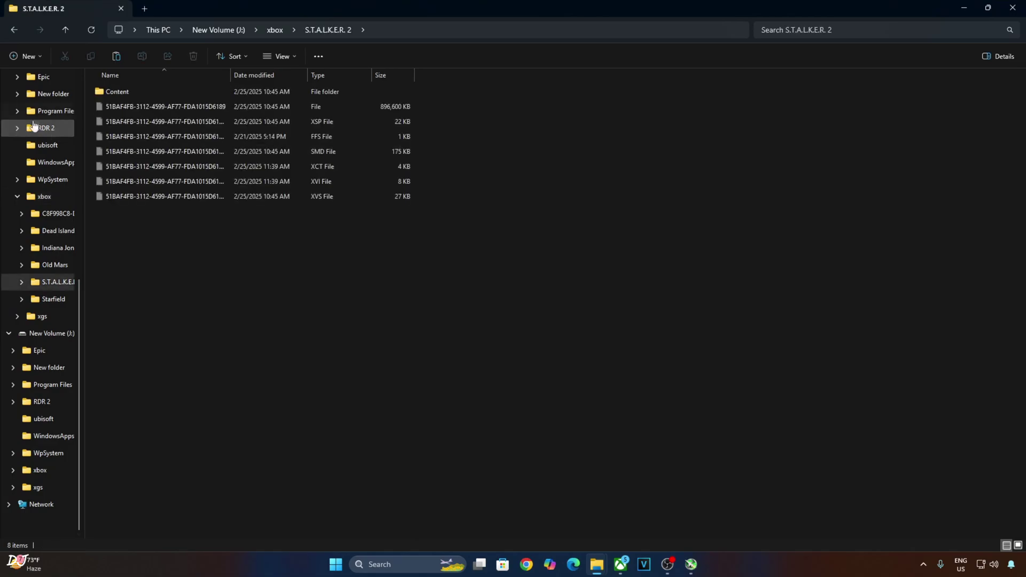
double_click(140, 93)
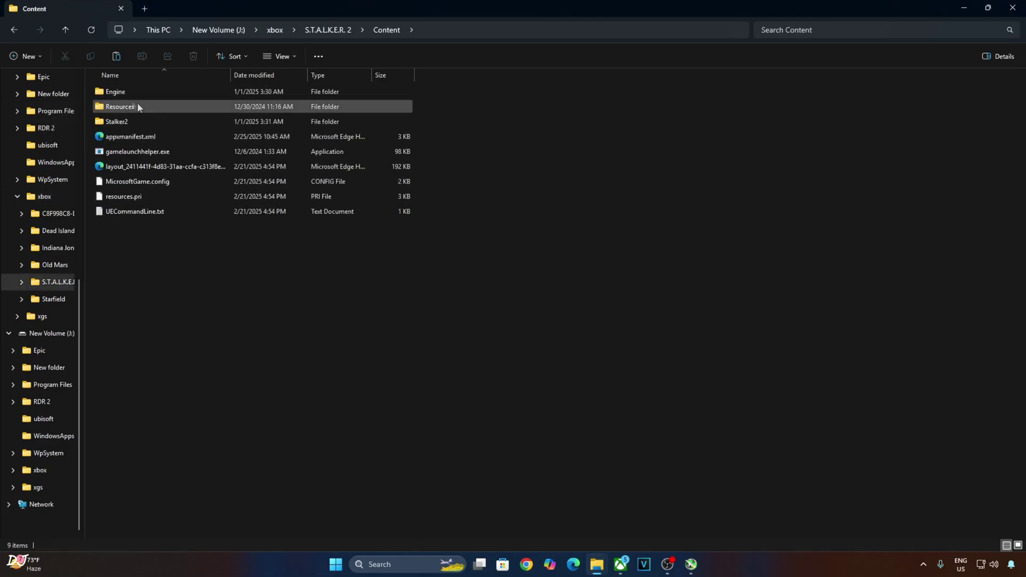
double_click(128, 92)
double_click(136, 123)
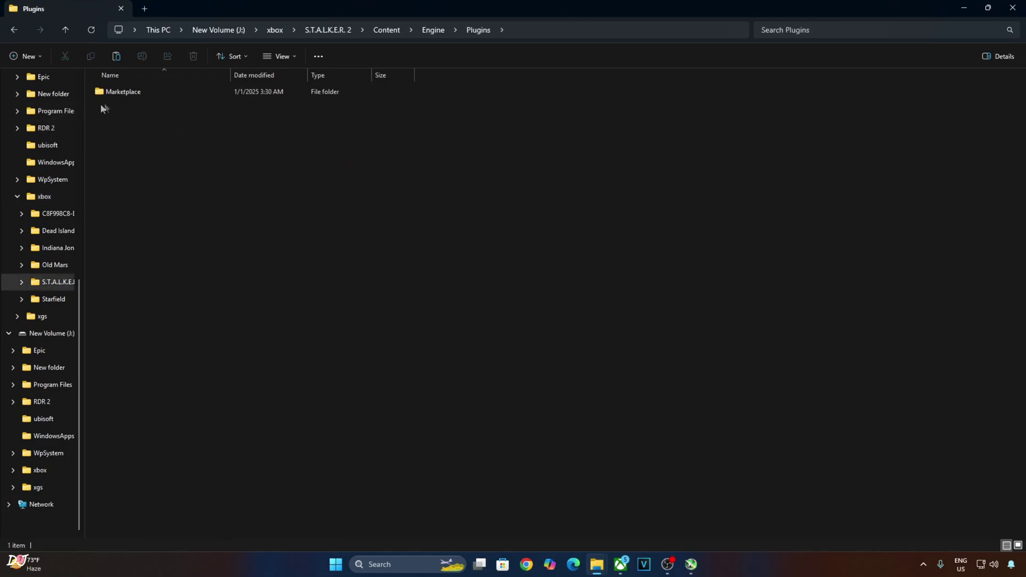
double_click(138, 94)
double_click(167, 93)
double_click(135, 94)
double_click(135, 91)
double_click(136, 93)
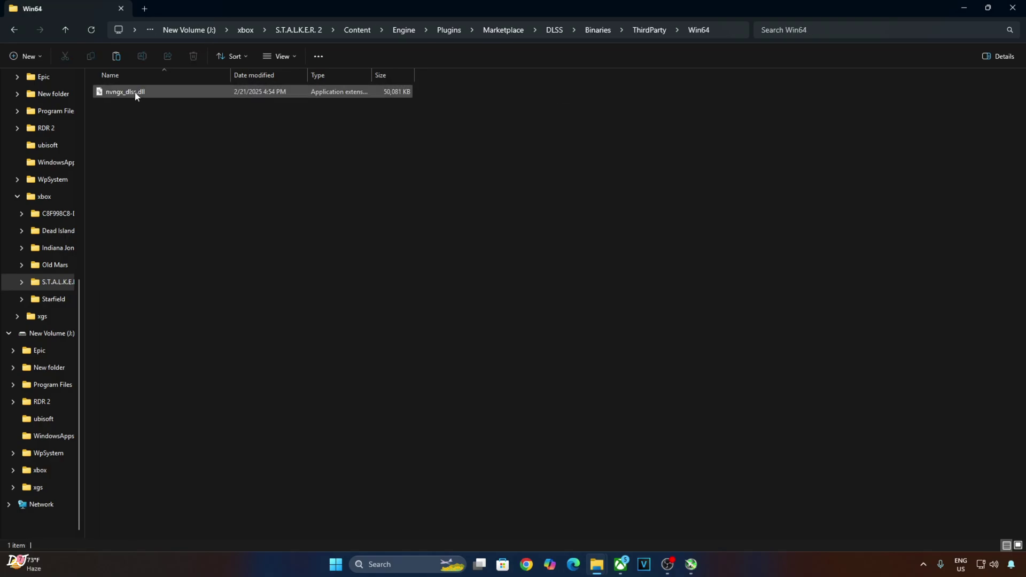
Step: Check the version of the game's nvngx_dlss.dll, replace it with the copied file, and check the new version
mouse_move(127, 97)
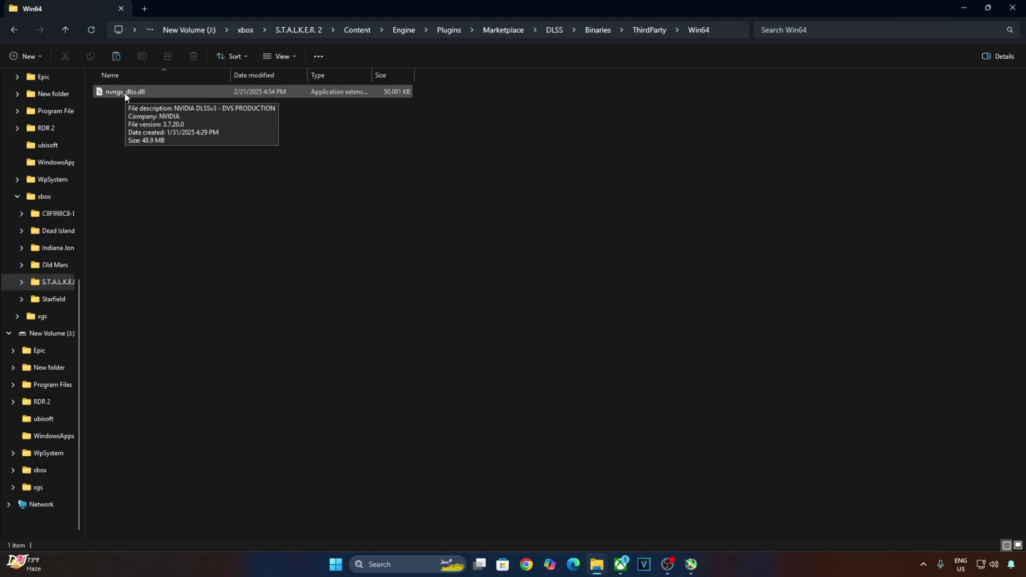
right_click(175, 138)
left_click(188, 143)
left_click(448, 194)
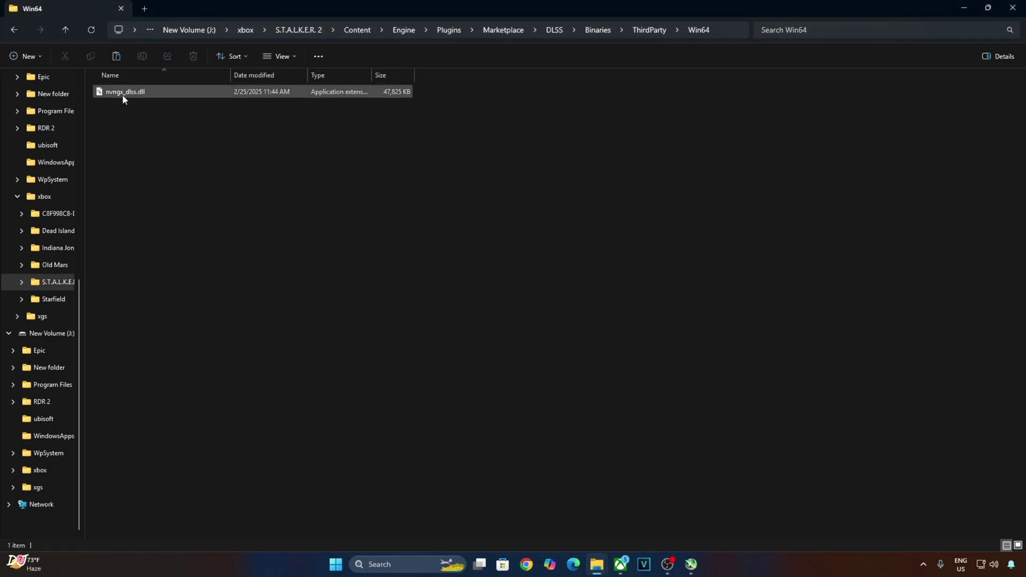
mouse_move(135, 94)
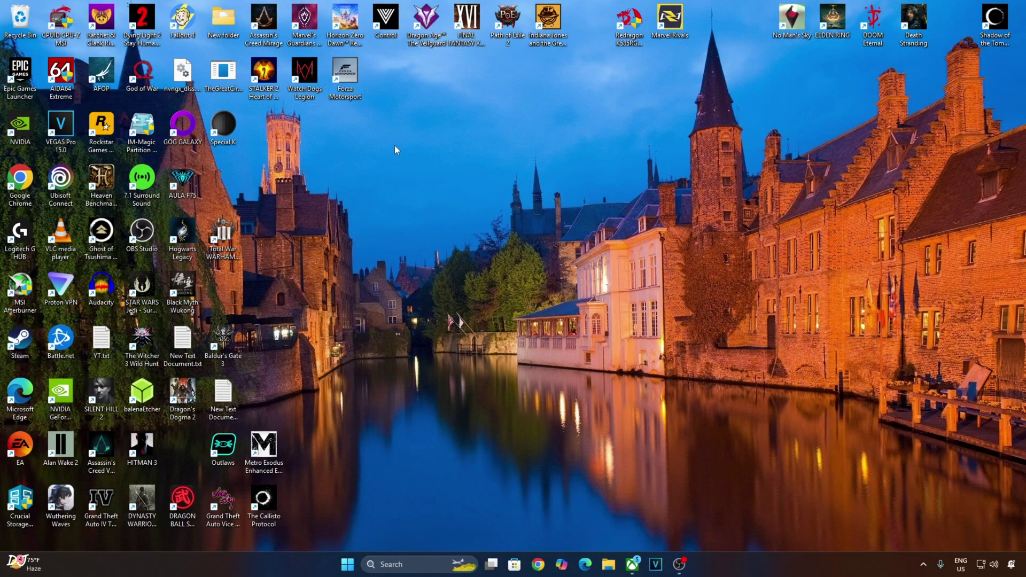
Step: Open the Windows graphics settings from the desktop's display settings and check hardware-accelerated GPU scheduling in the advanced graphics settings
right_click(394, 145)
left_click(435, 303)
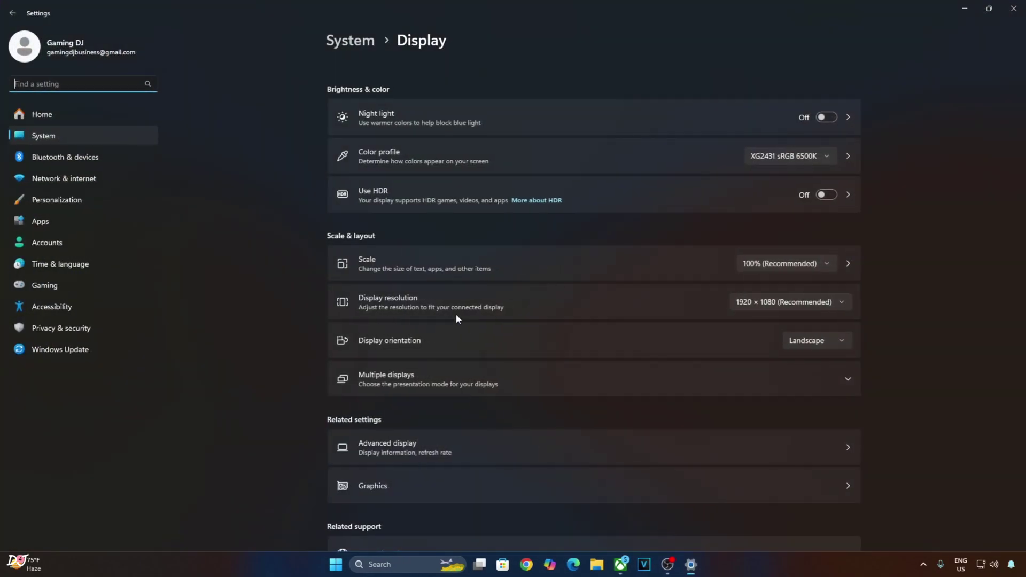
left_click(394, 486)
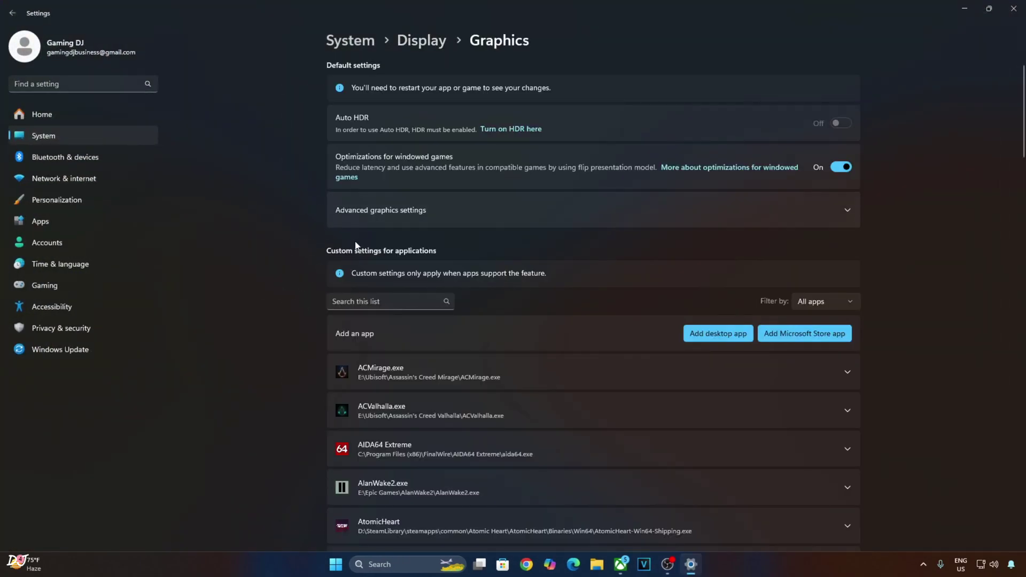
left_click(374, 216)
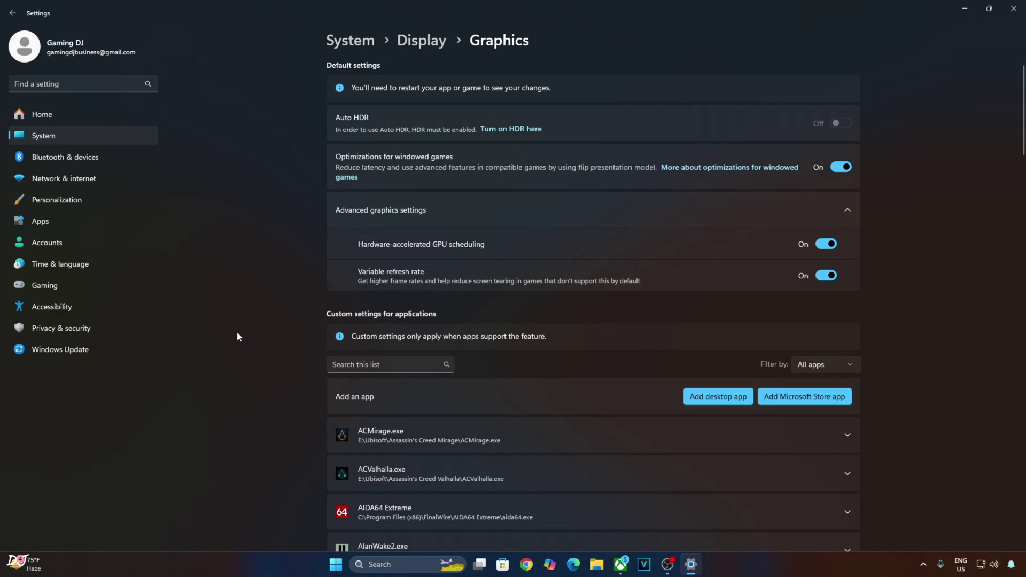
Step: Open NVIDIA Control Panel and check the S.T.A.L.K.E.R. 2 program settings under Manage 3D Settings down to Vertical sync
key("super")
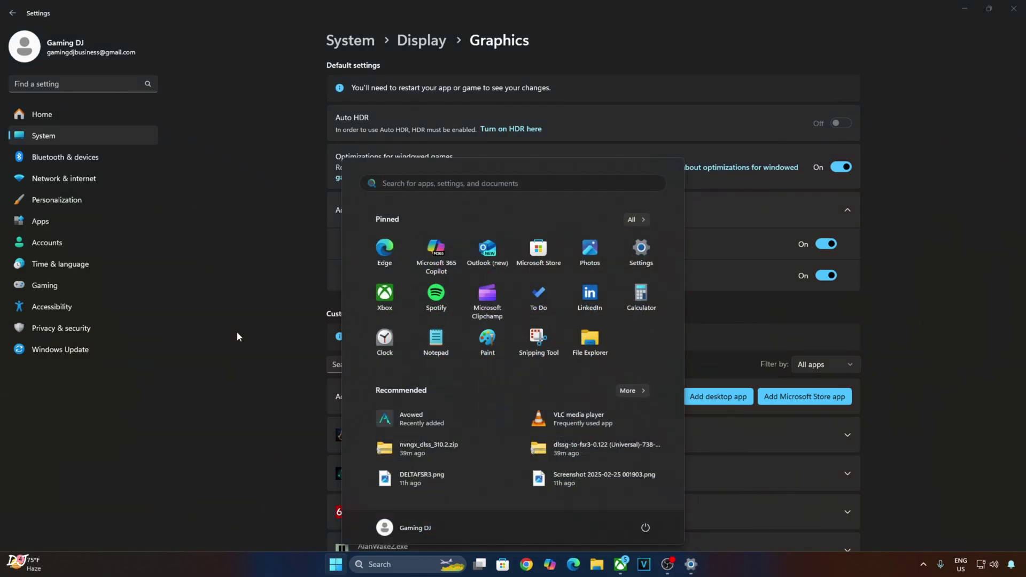
type("n")
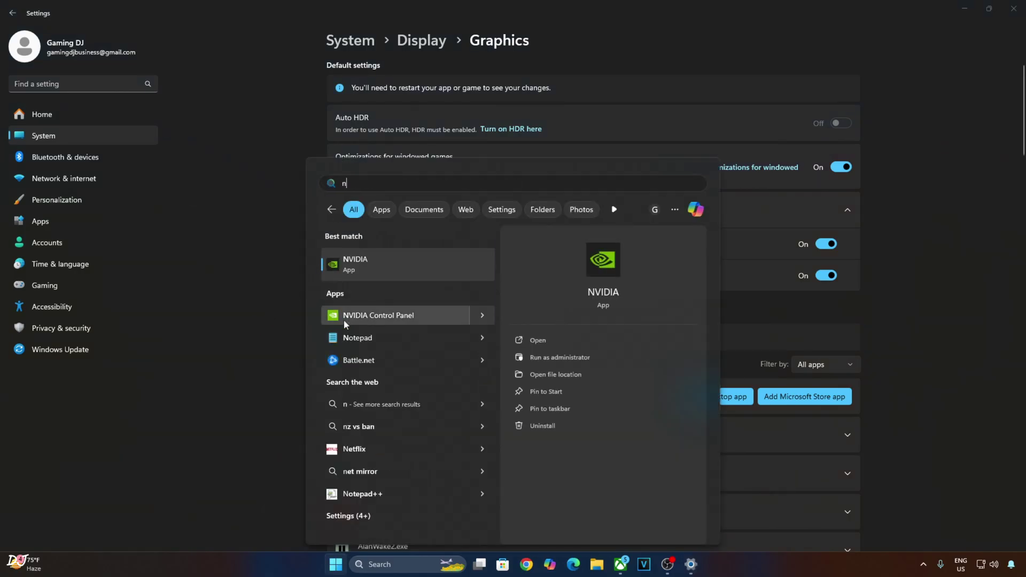
left_click(342, 317)
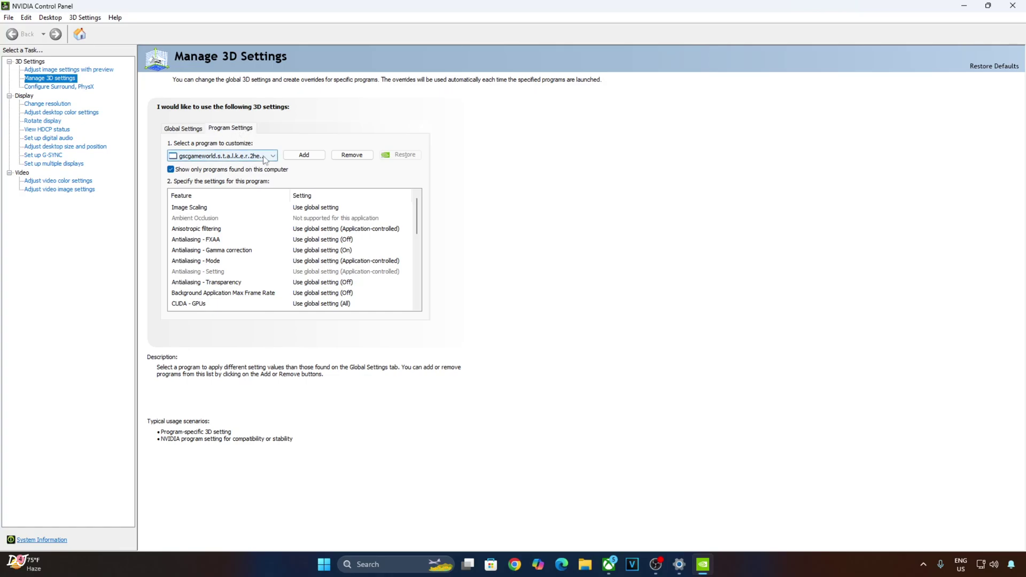
left_click_drag(417, 219, 421, 306)
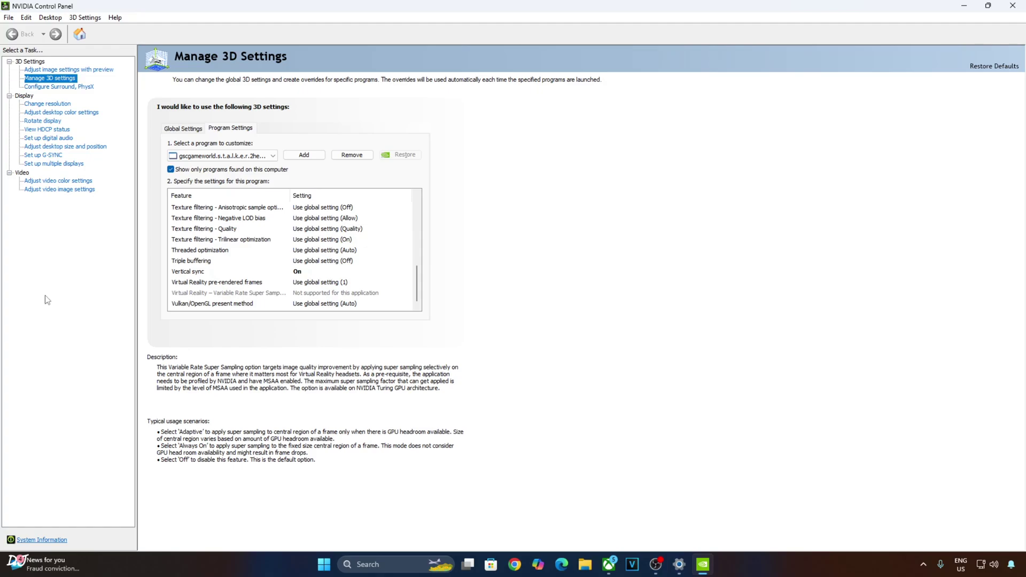
Step: Check the G-SYNC setup for the display and whether the G-SYNC Compatible Indicator is turned on
left_click(33, 157)
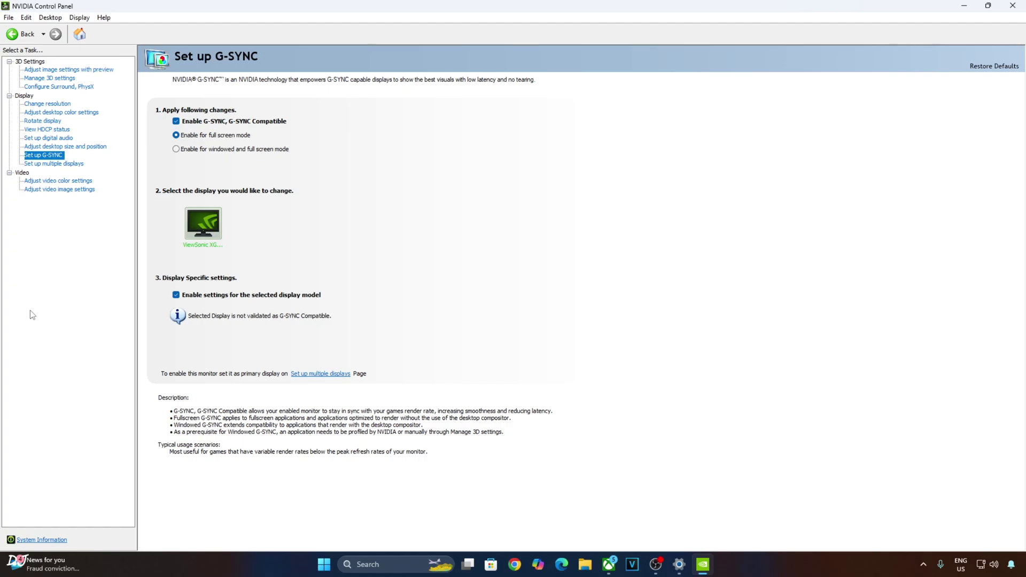
left_click(79, 18)
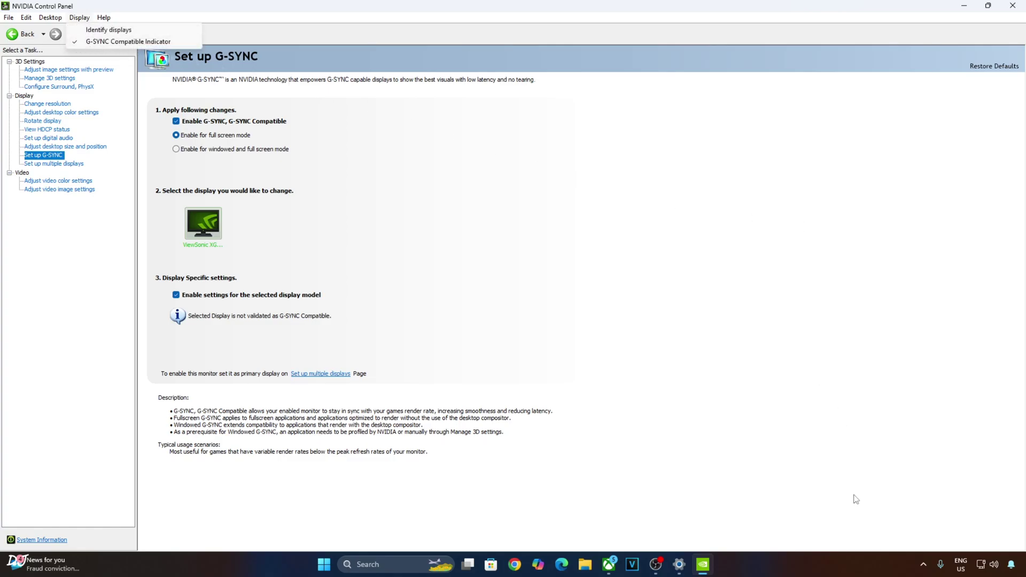
left_click(839, 286)
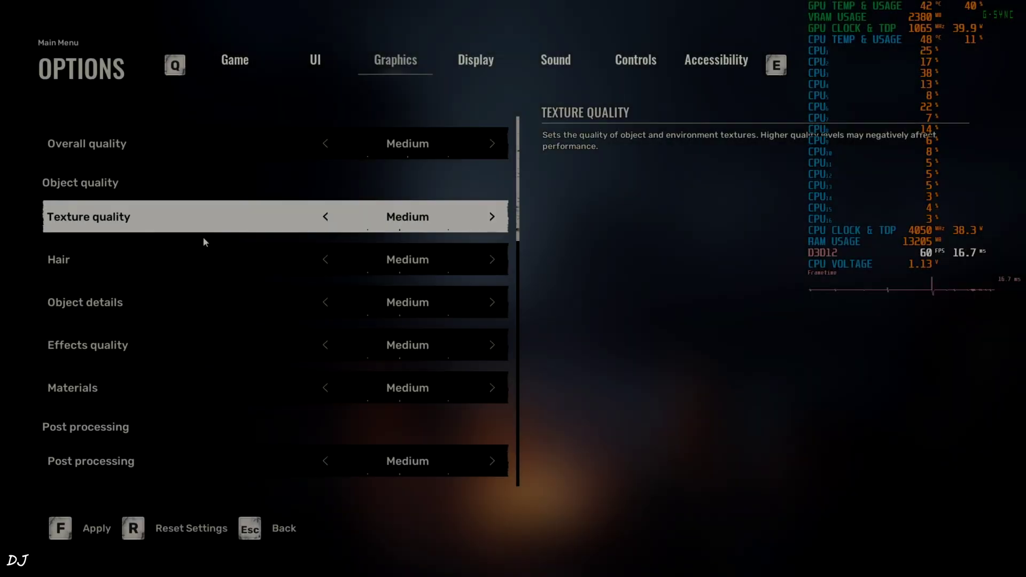
Step: Review the game's graphics options, including upscaling method, upscaling quality, DLSS Frame Generation, FSR 3.1 and shading quality
scroll(214, 197, "down", 2)
scroll(213, 201, "down", 6)
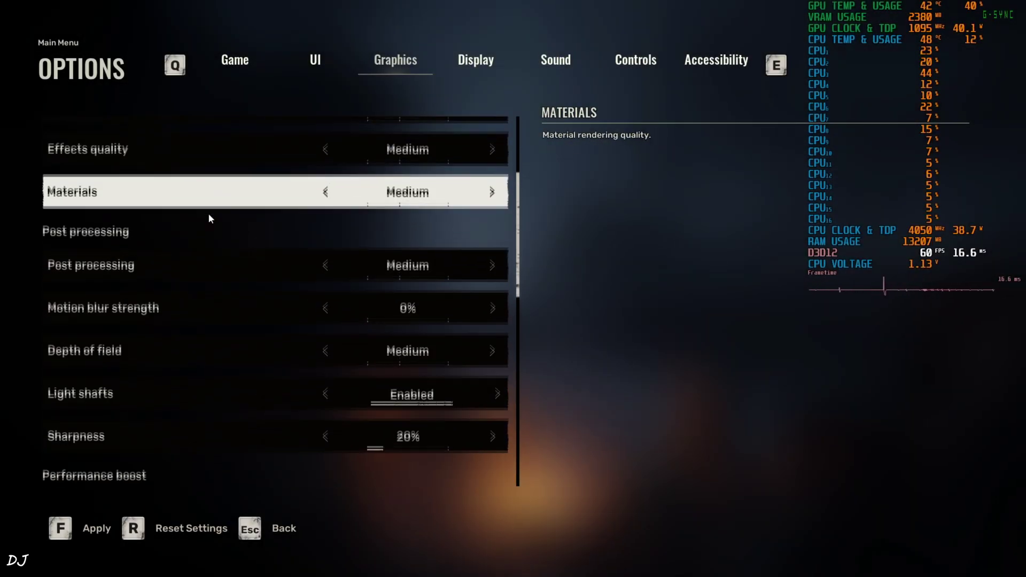
scroll(214, 225, "down", 1)
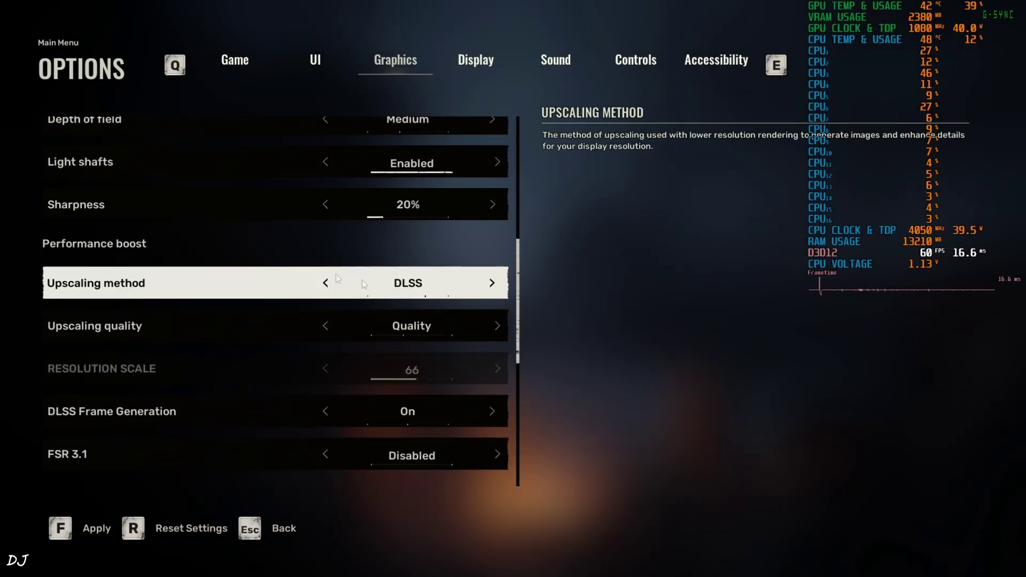
scroll(107, 307, "down", 1)
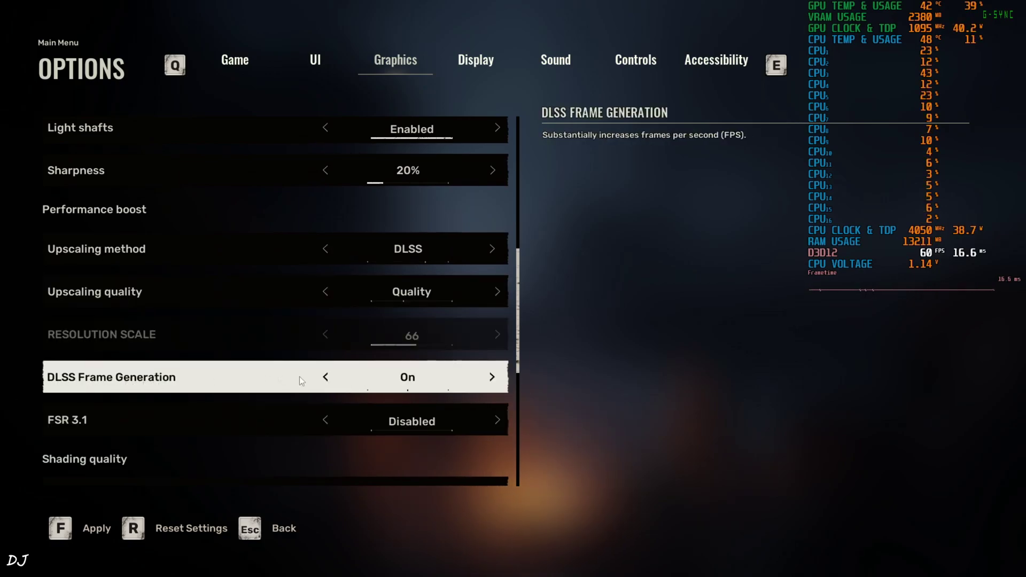
scroll(277, 355, "down", 4)
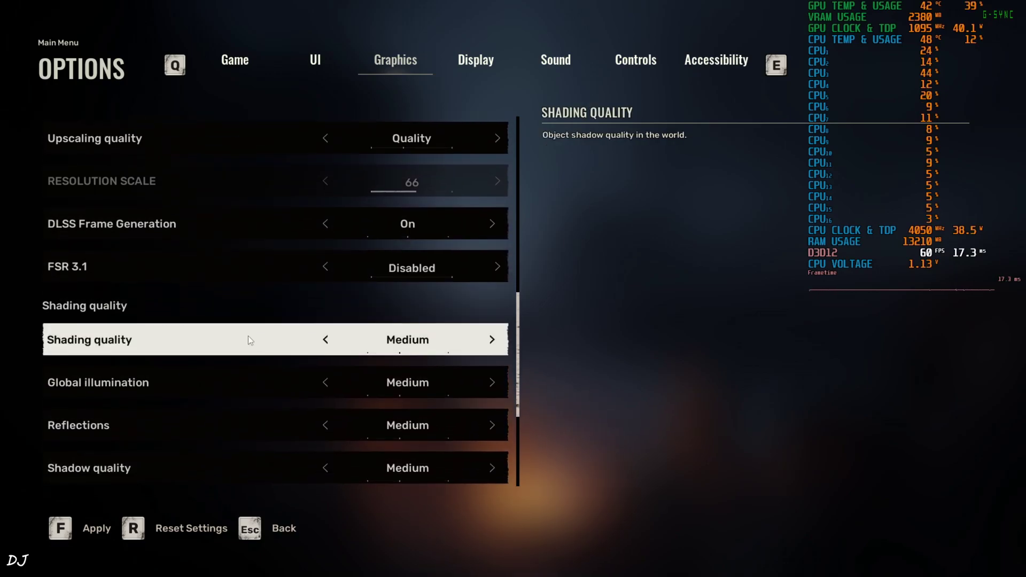
scroll(162, 289, "down", 6)
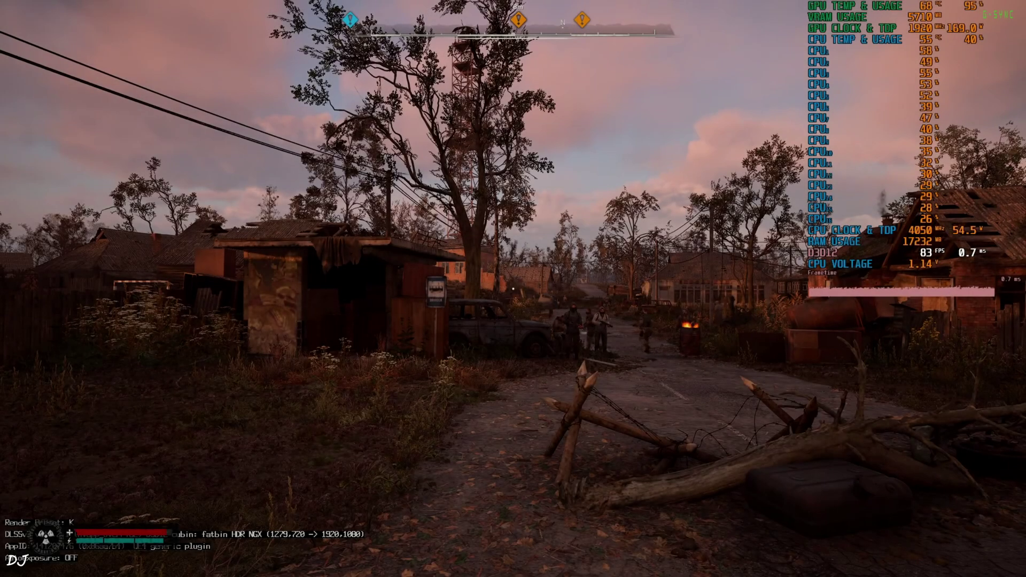
Step: Enable Auto Exposure in the in-game OptiScaler overlay and walk through the village to check the image and frame rate
key("Insert")
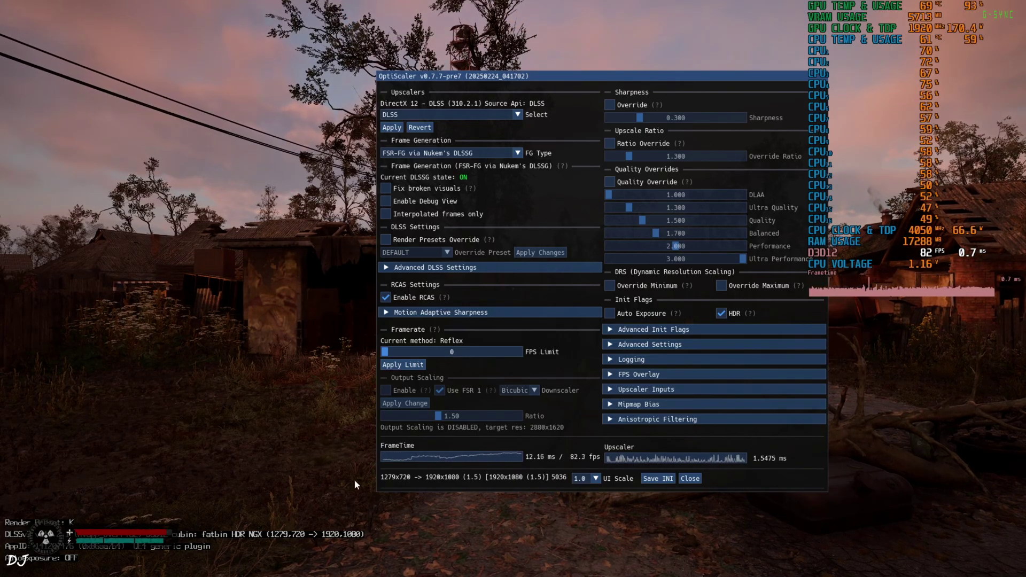
left_click(610, 315)
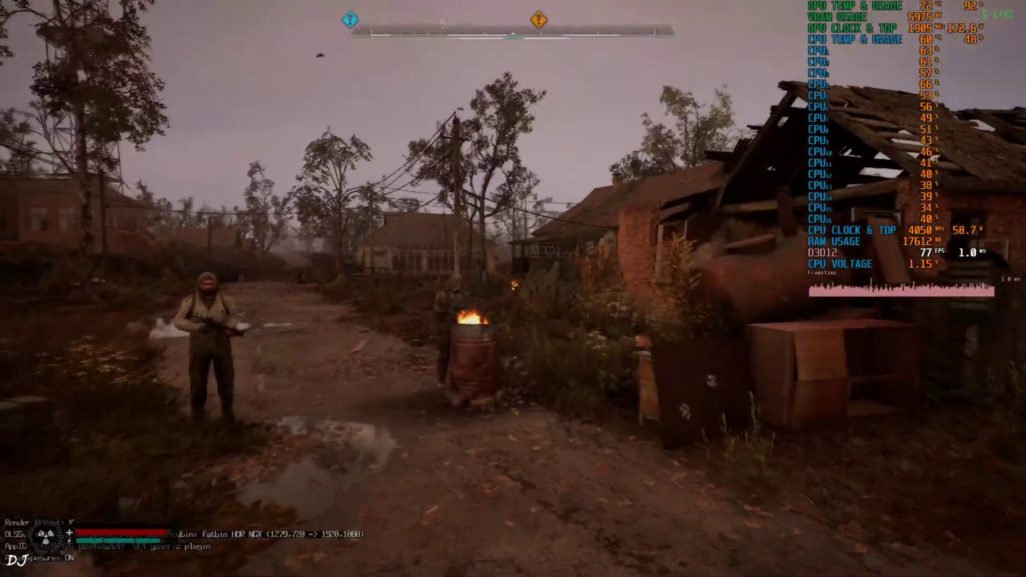
key("w")
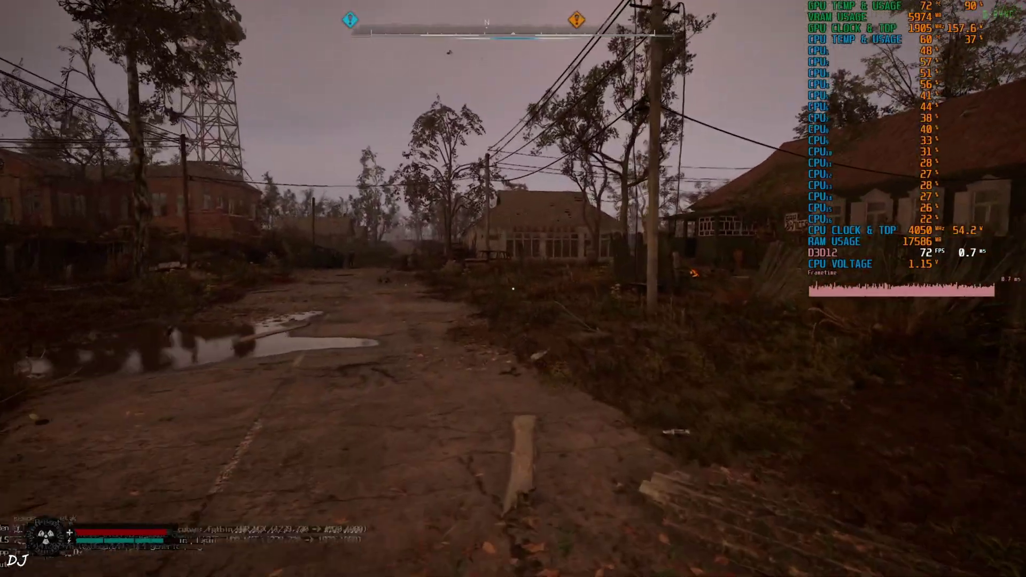
key("w")
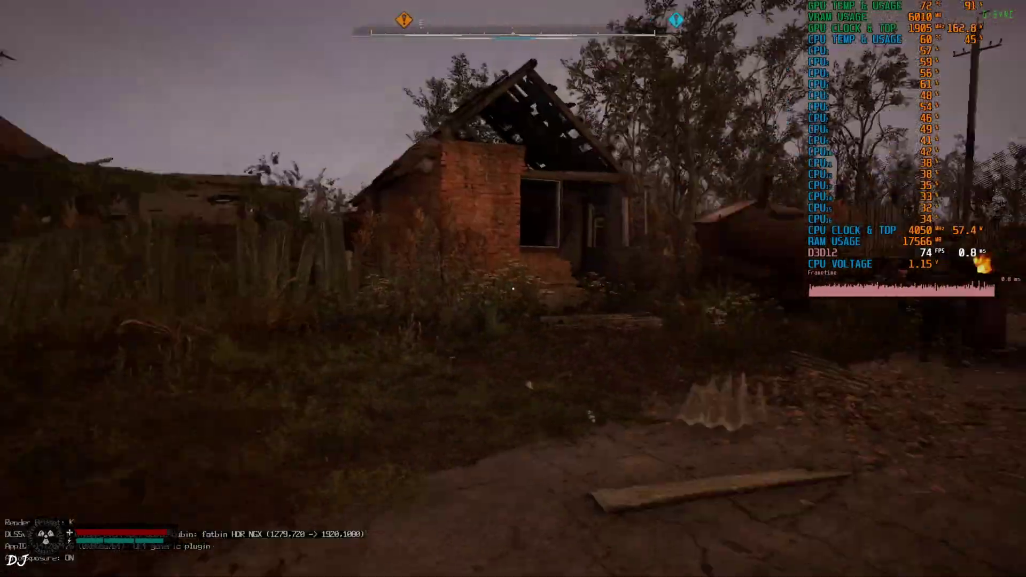
key("w")
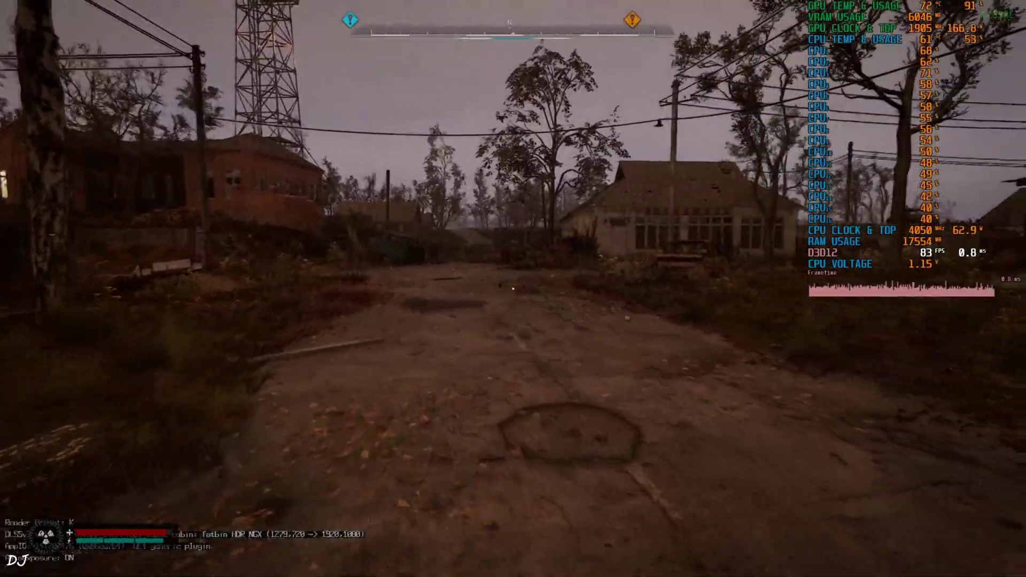